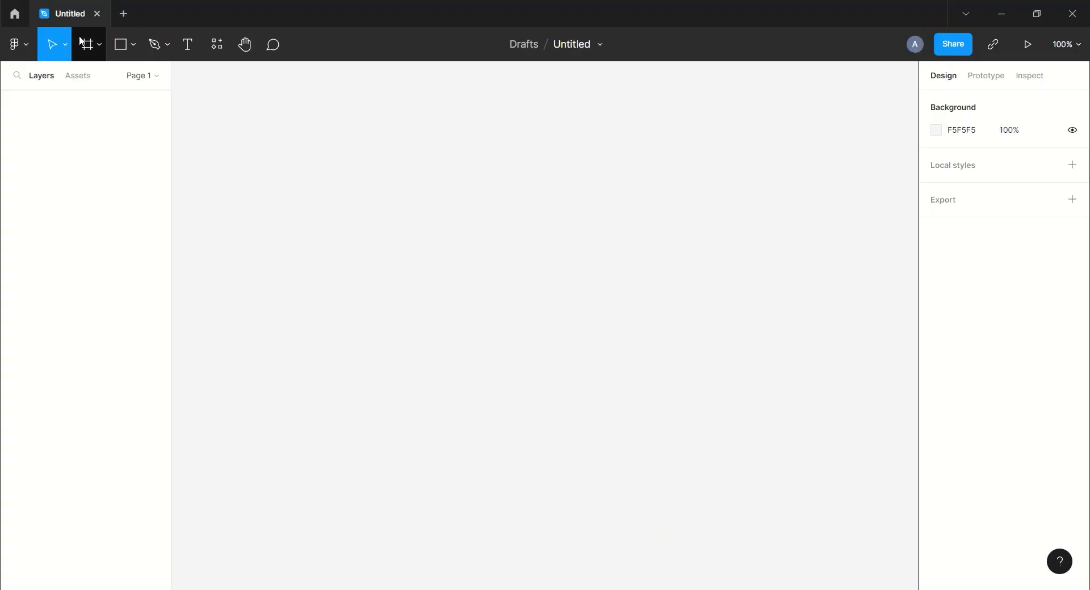
- Create a 1440×1024 Desktop - 1 frame from the Desktop preset
left_click(87, 44)
left_click(976, 266)
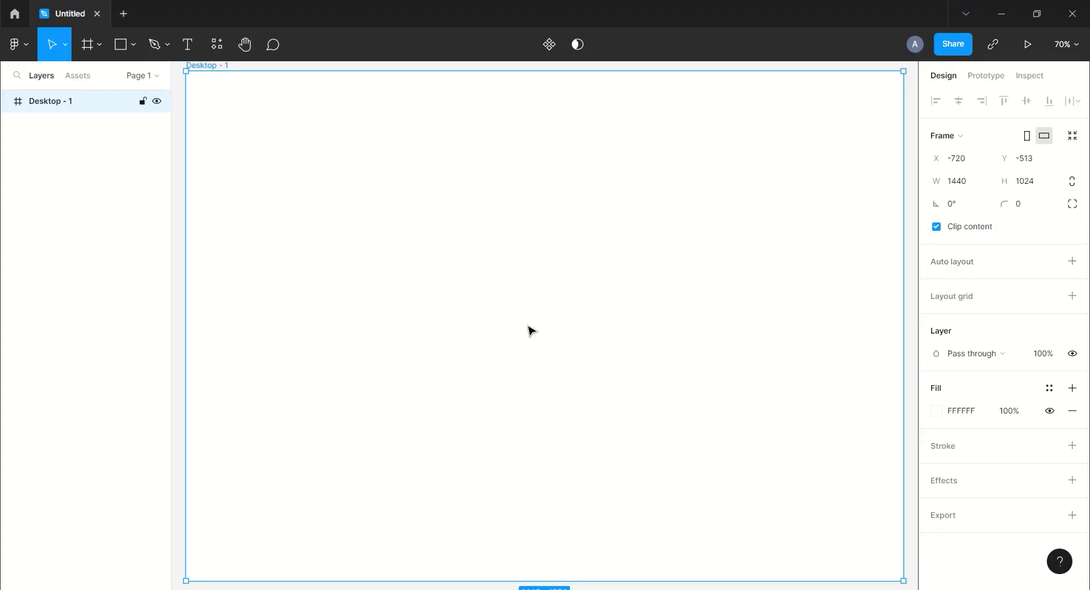
scroll(530, 328, "down", 5)
left_click(543, 196)
- Import the f1 intro GIF and resize and centre it to cover Desktop - 1
key("alt+Tab")
left_click_drag(159, 115, 482, 362)
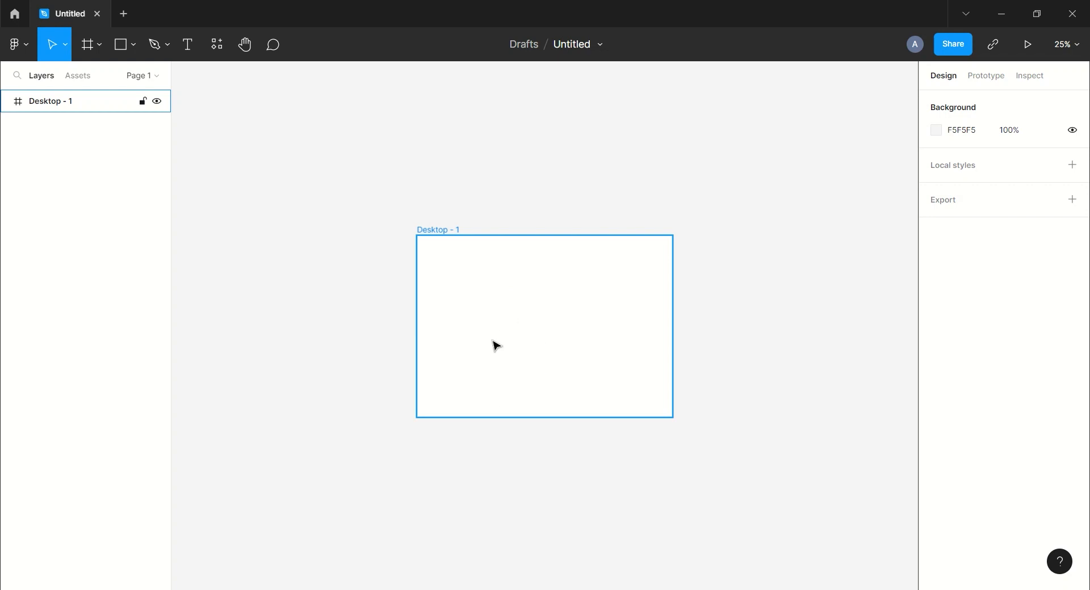
left_click_drag(498, 334, 572, 304)
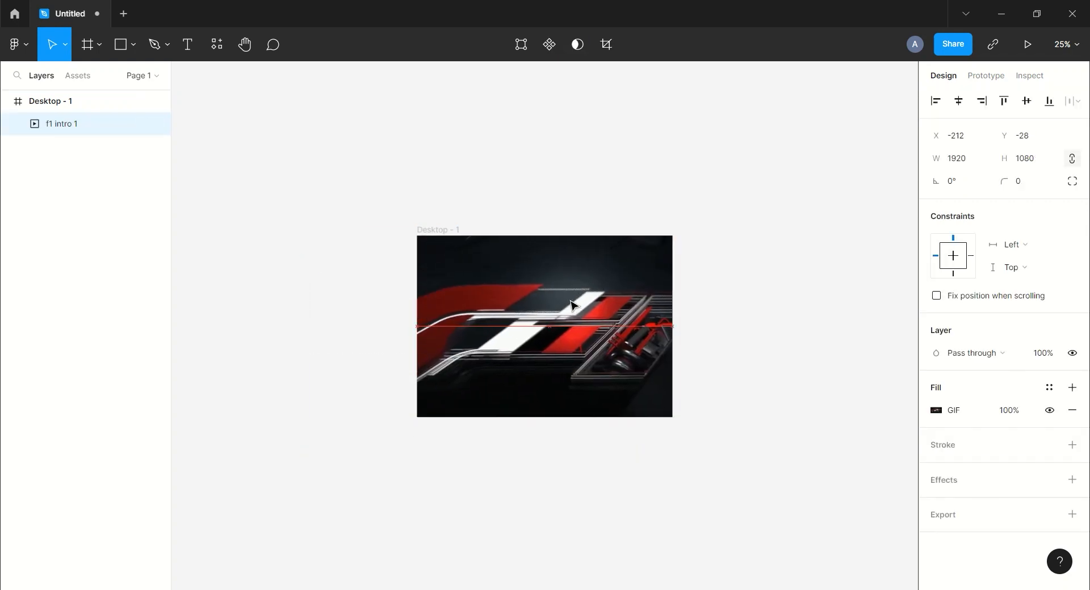
left_click_drag(718, 420, 707, 418)
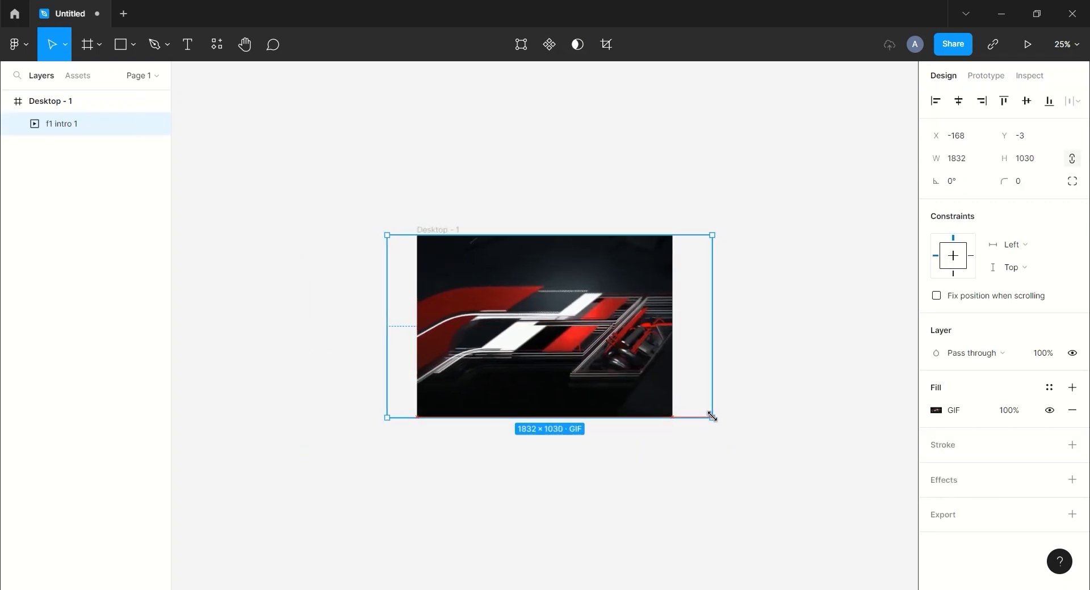
left_click_drag(552, 335, 555, 338)
left_click(779, 338)
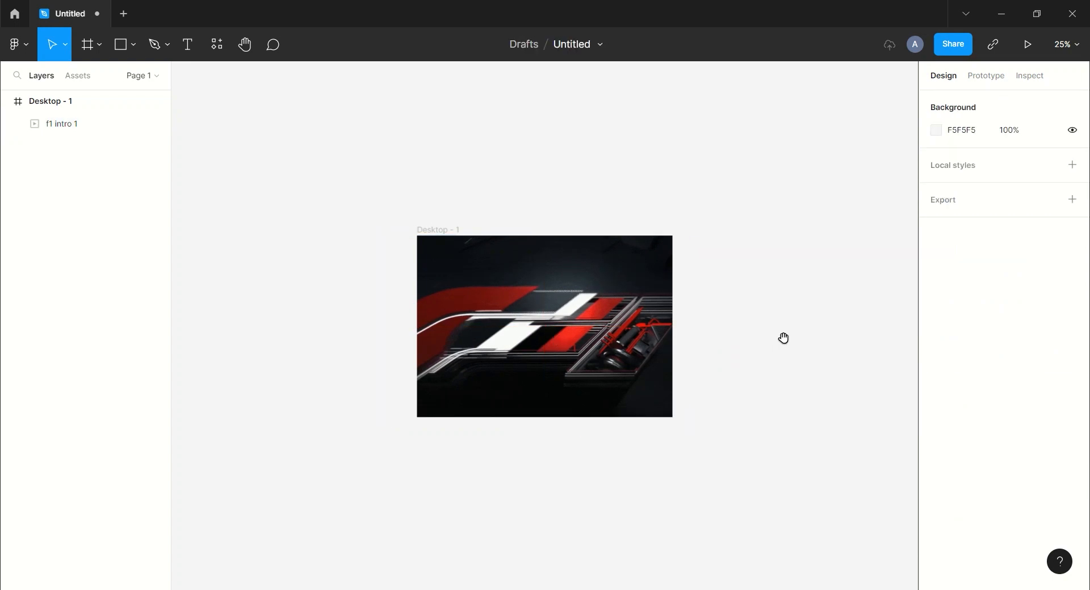
- Duplicate the Desktop - 1 frame
scroll(738, 338, "right", 4)
left_click(250, 210)
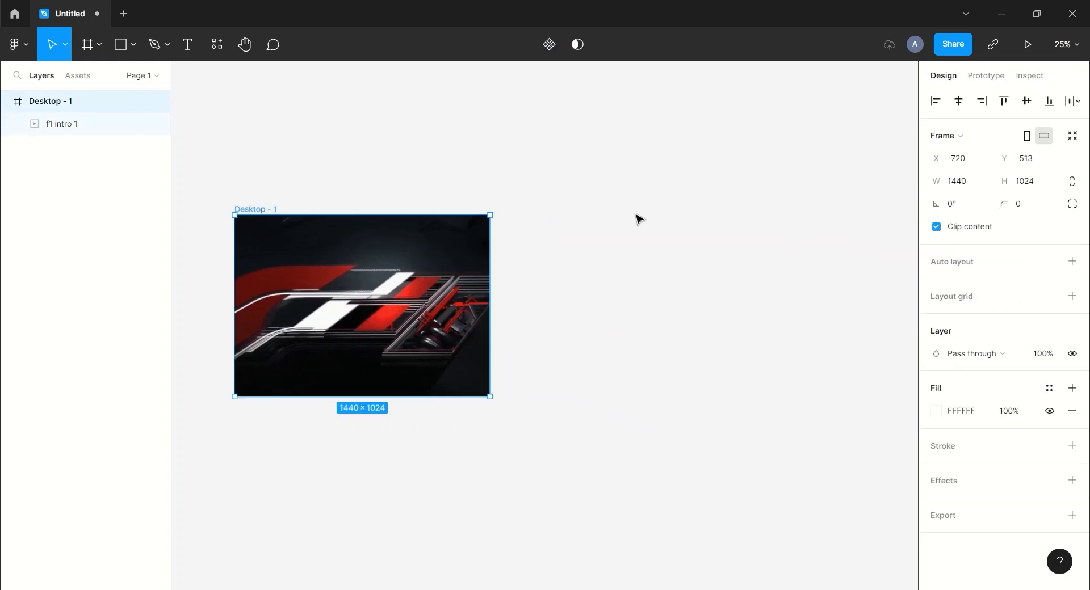
key("ctrl+d")
- Move Desktop - 2 to the right and delete its copied GIF
left_click_drag(533, 213, 700, 219)
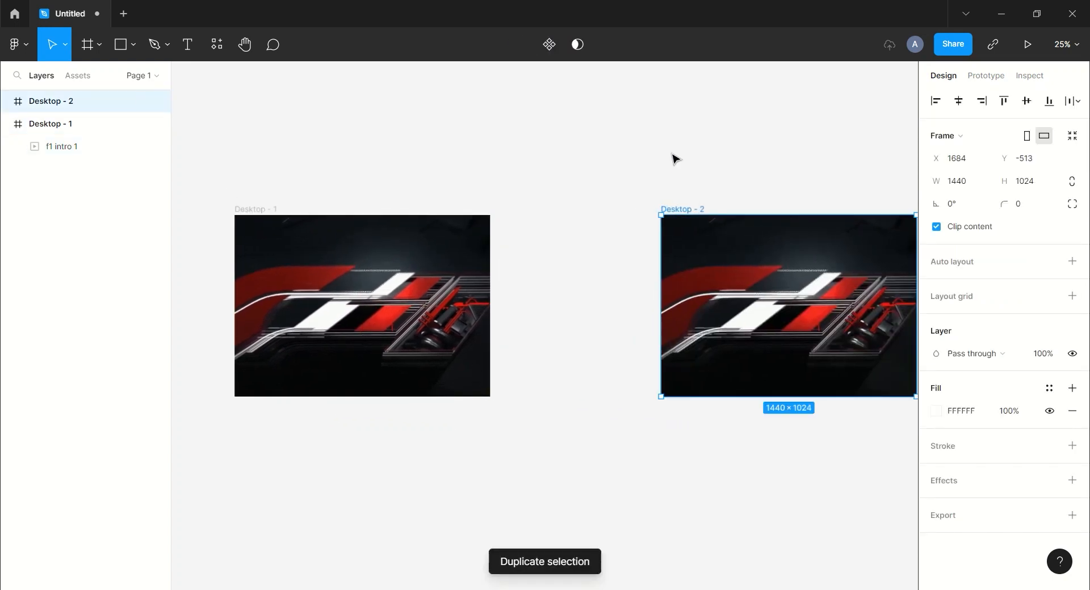
left_click(682, 167)
scroll(681, 170, "right", 4)
left_click(8, 124)
left_click(8, 101)
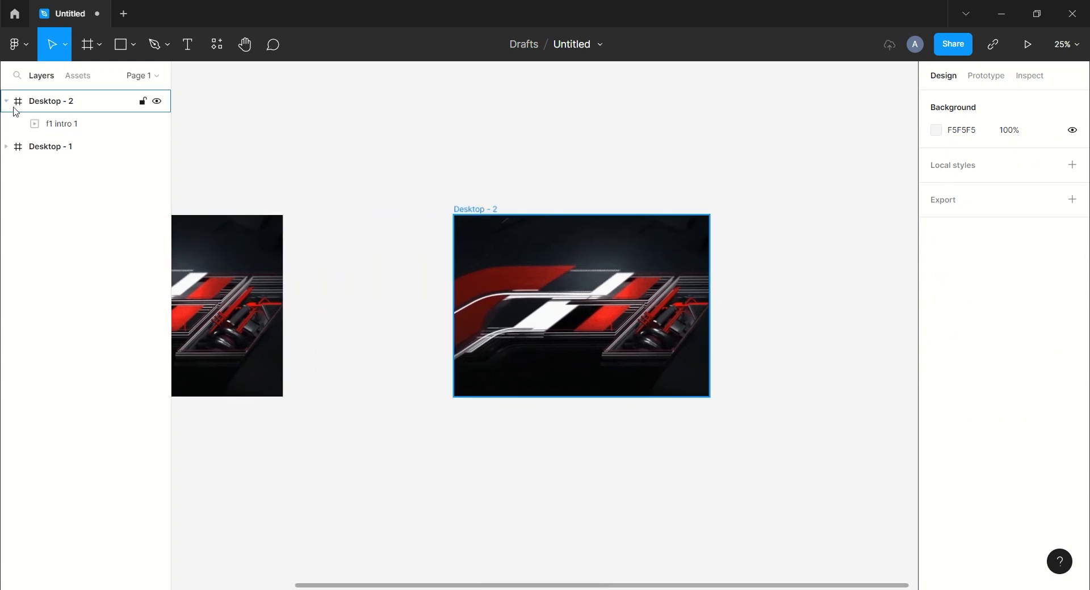
left_click(57, 124)
key("Delete")
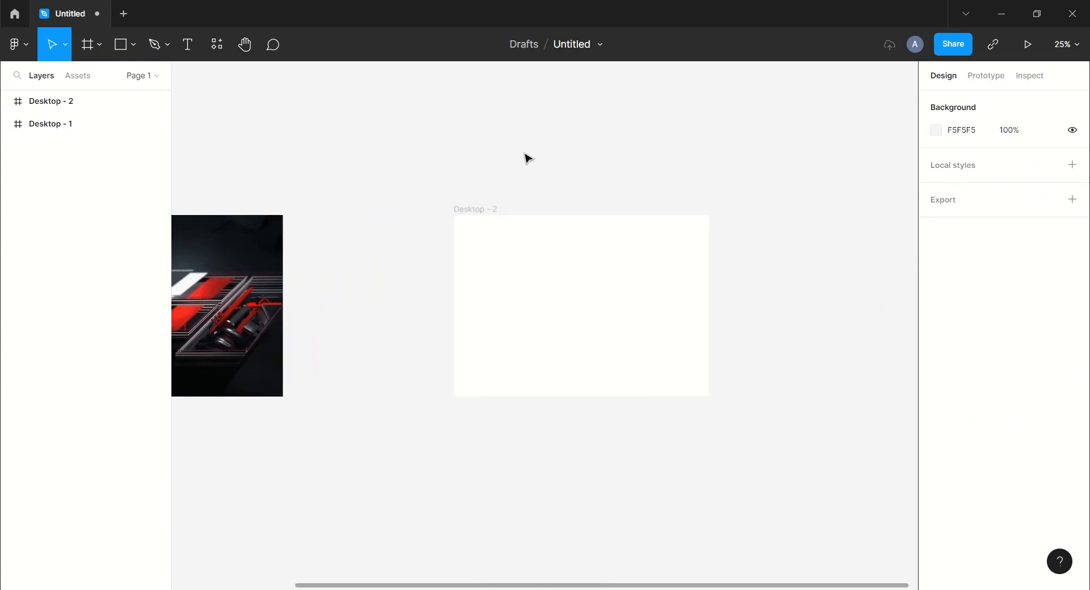
- Fill the Desktop - 2 frame with 101010
left_click_drag(572, 130, 564, 173)
left_click(636, 306)
left_click(989, 413)
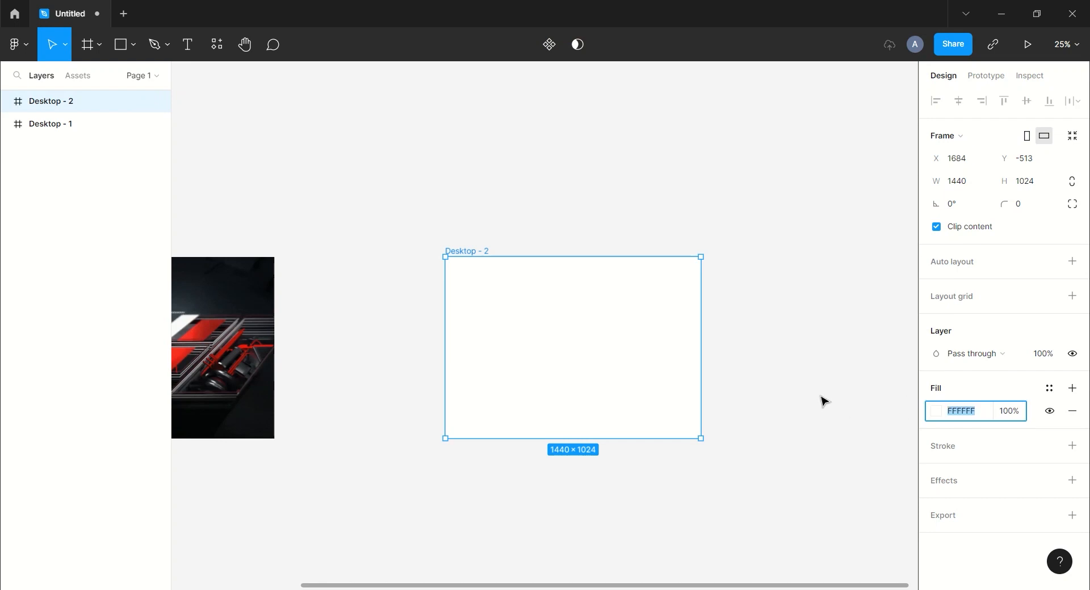
type("101010")
key("Return")
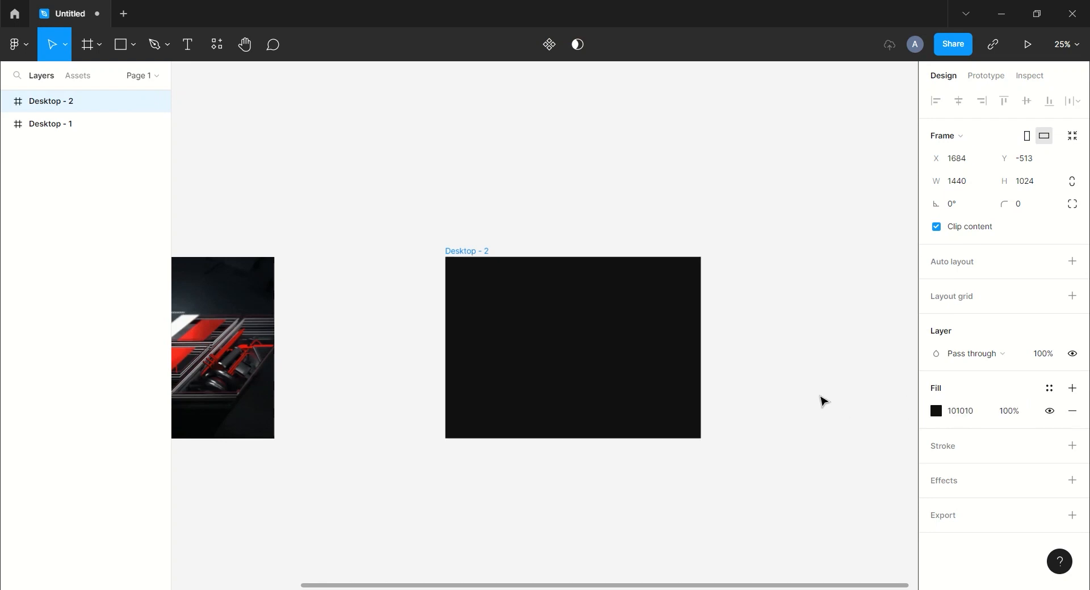
left_click(824, 401)
- Draw a 1440×100 FAFAFA bar across the top of Desktop - 2
left_click(121, 44)
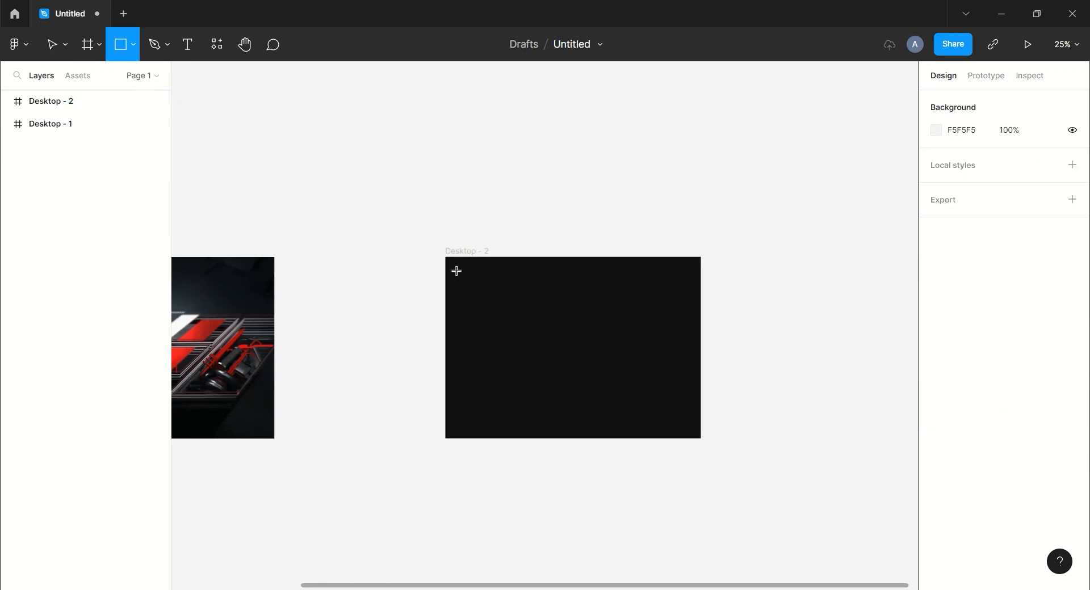
mouse_move(445, 258)
left_mouse_down()
mouse_move(555, 276)
mouse_move(702, 276)
left_mouse_up()
left_click(1040, 162)
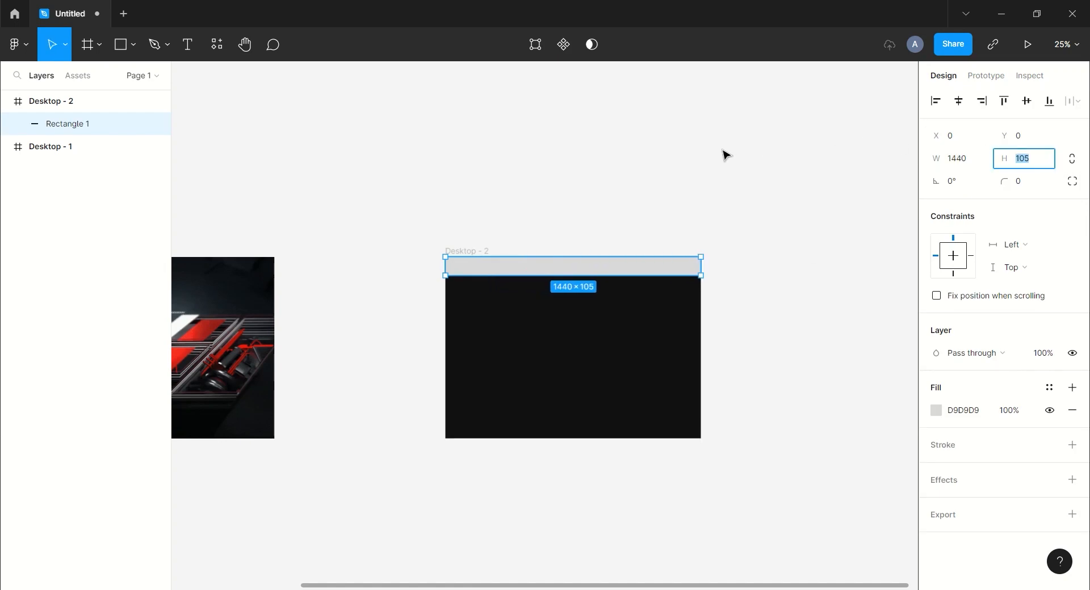
key("Return")
left_click(967, 411)
type("fafaf")
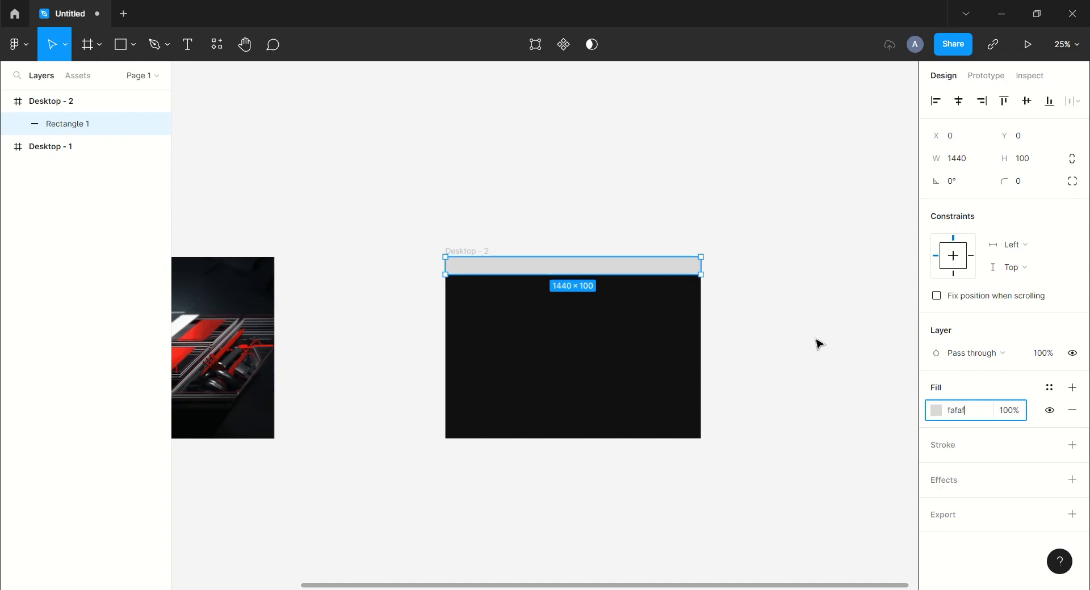
type("a")
key("Return")
key("Escape")
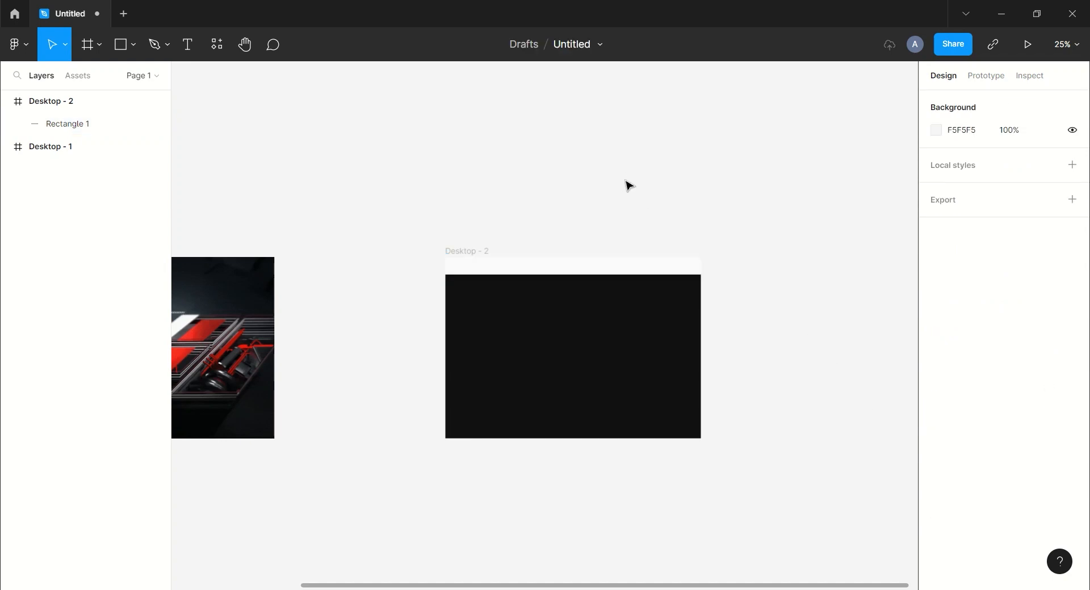
left_click(262, 589)
- Import the F1-logo image and scale it to 200 wide
left_click_drag(244, 111, 373, 358)
left_click(972, 162)
key("Return")
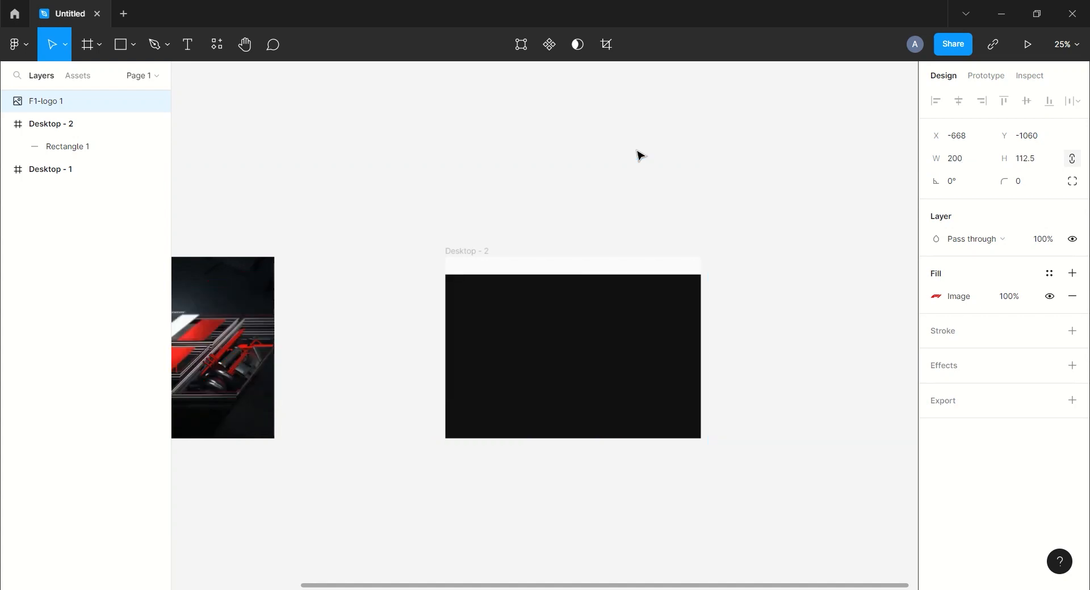
- Position the logo at Desktop - 2's top-left, resting on the white header bar
left_click_drag(402, 181, 379, 190)
left_click_drag(207, 181, 622, 274)
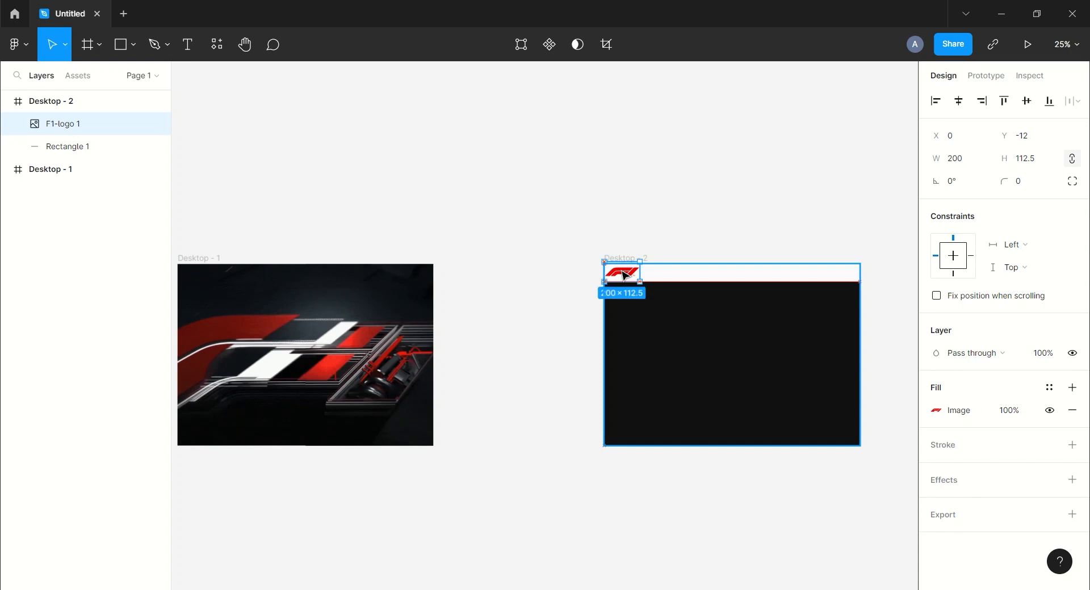
left_click(679, 278)
left_click(675, 236)
left_click_drag(628, 269, 627, 269)
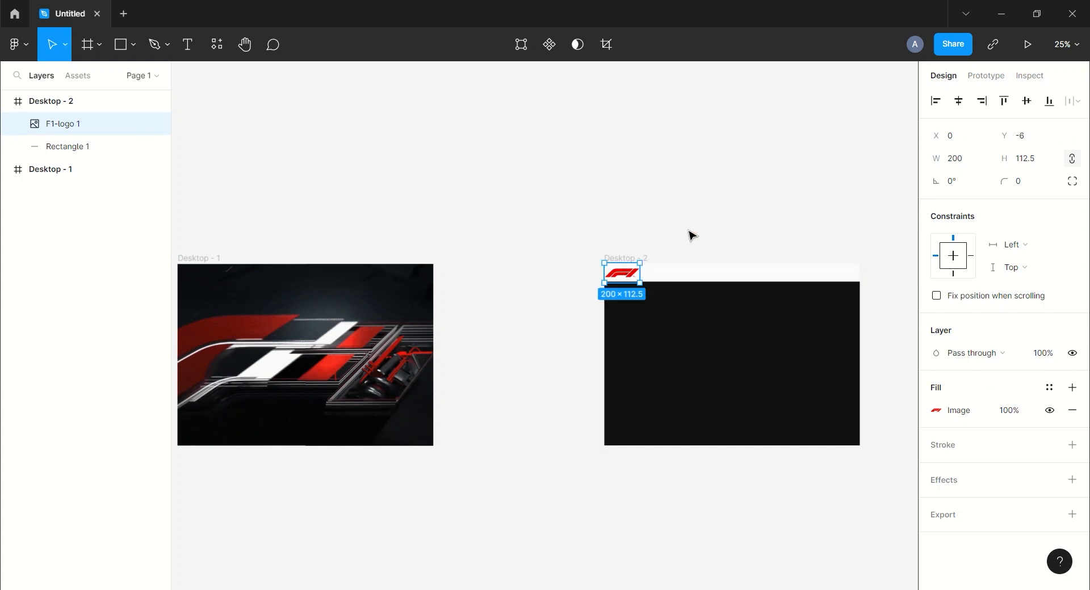
left_click(713, 237)
scroll(713, 236, "right", 3)
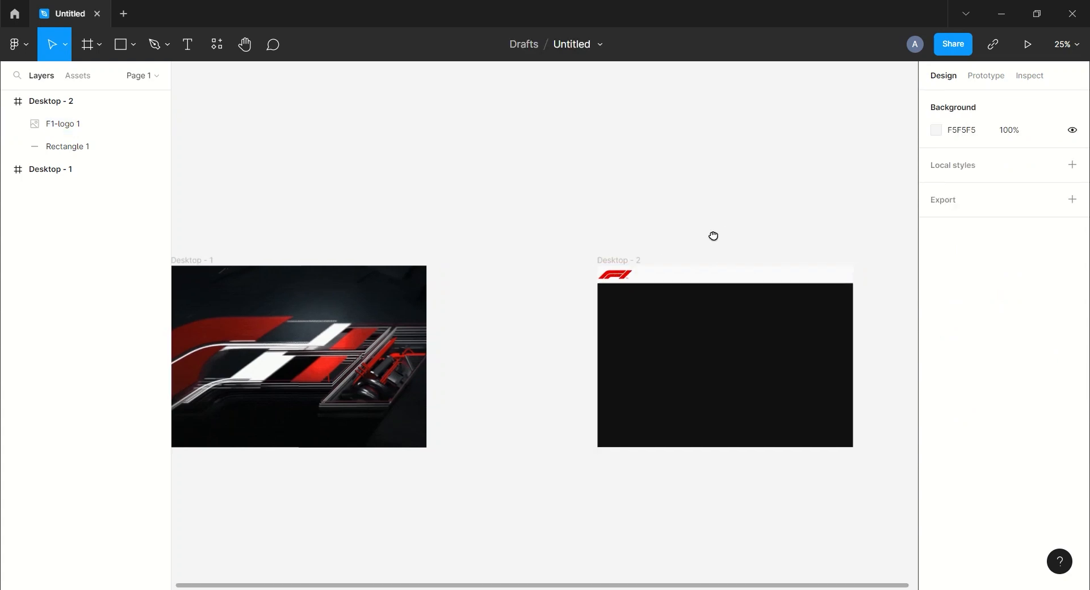
- Draw a 130×100 FAFAFA Rectangle 2 above Desktop - 2
left_click(121, 44)
left_click_drag(504, 151, 569, 185)
left_click(982, 161)
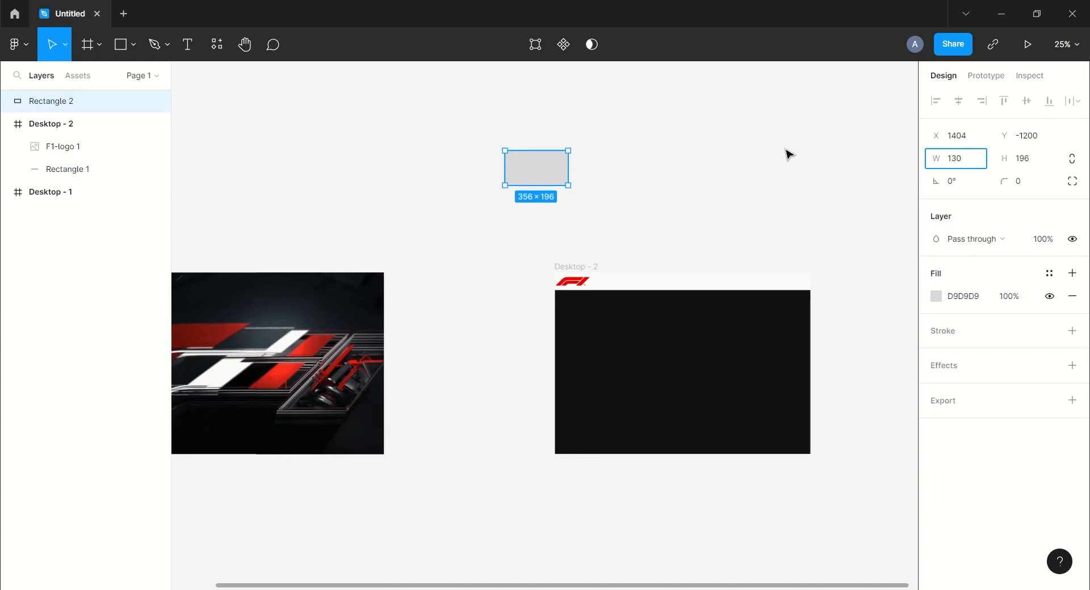
key("Tab")
key("Return")
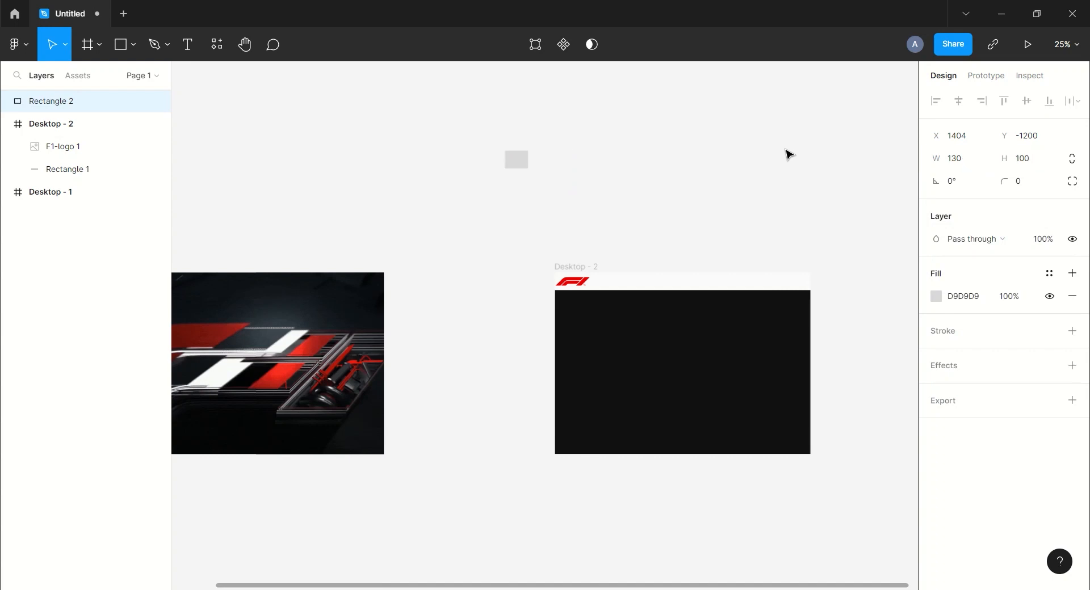
left_click(975, 296)
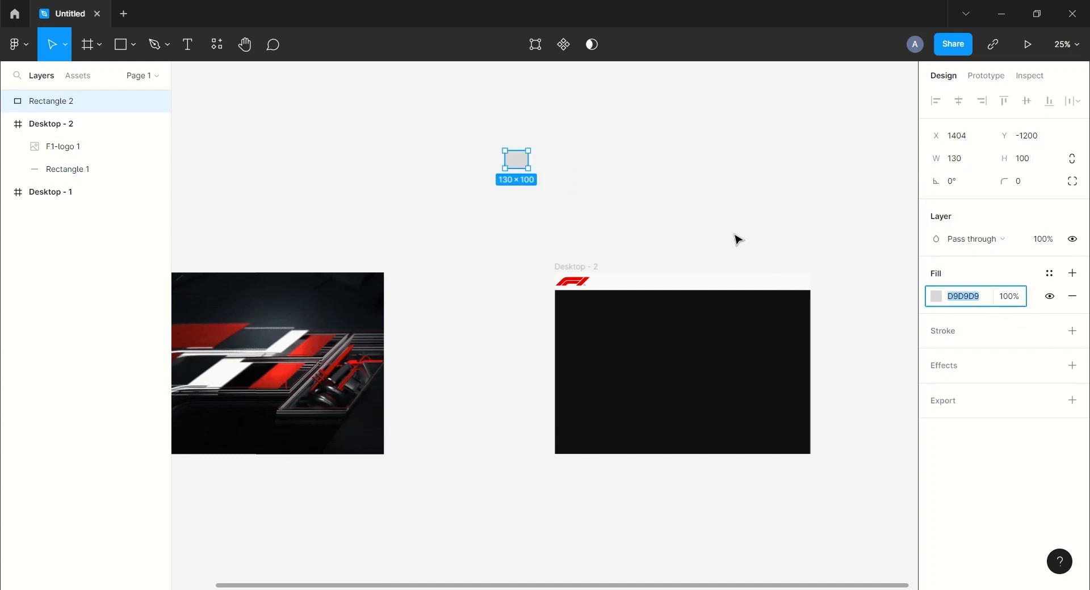
key("Return")
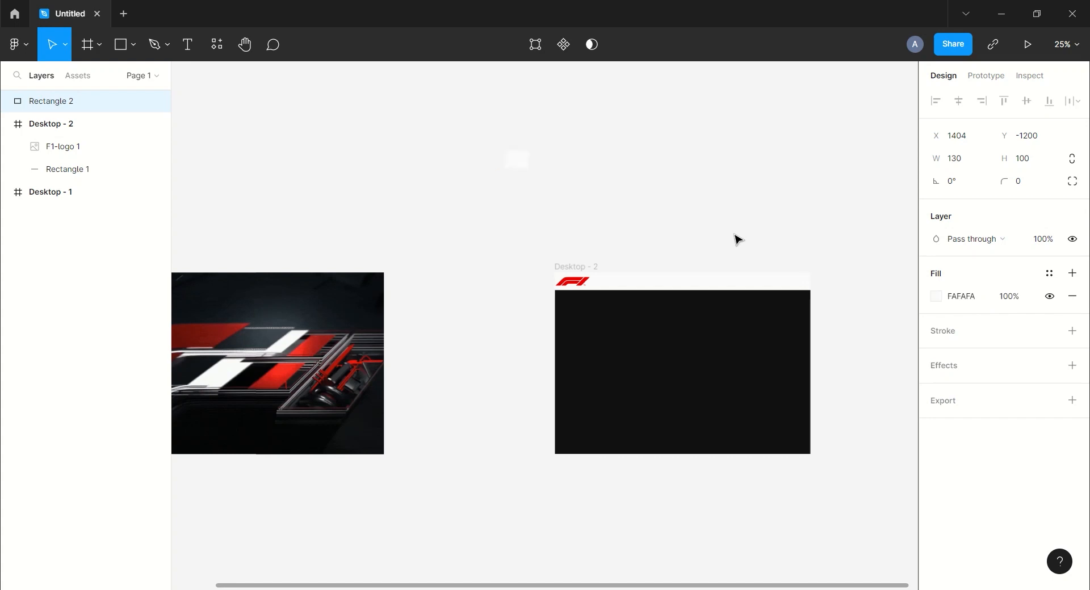
key("ctrl+plus")
left_click_drag(587, 159, 510, 349)
left_click_drag(579, 207, 620, 309)
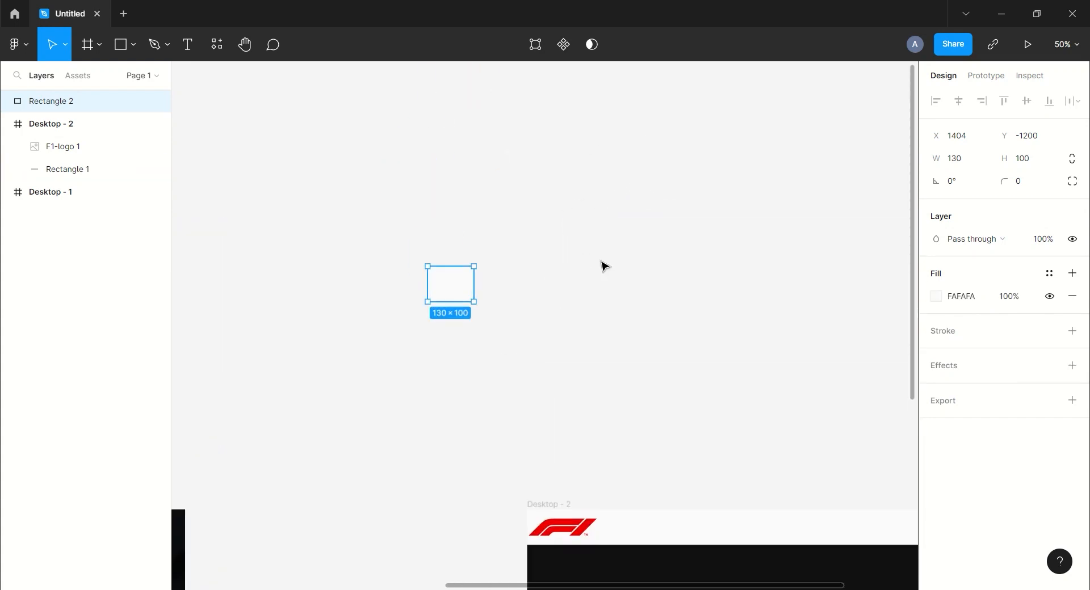
- Add a 'Video' text label at font size 24
key("Escape")
left_click(187, 44)
left_click(440, 155)
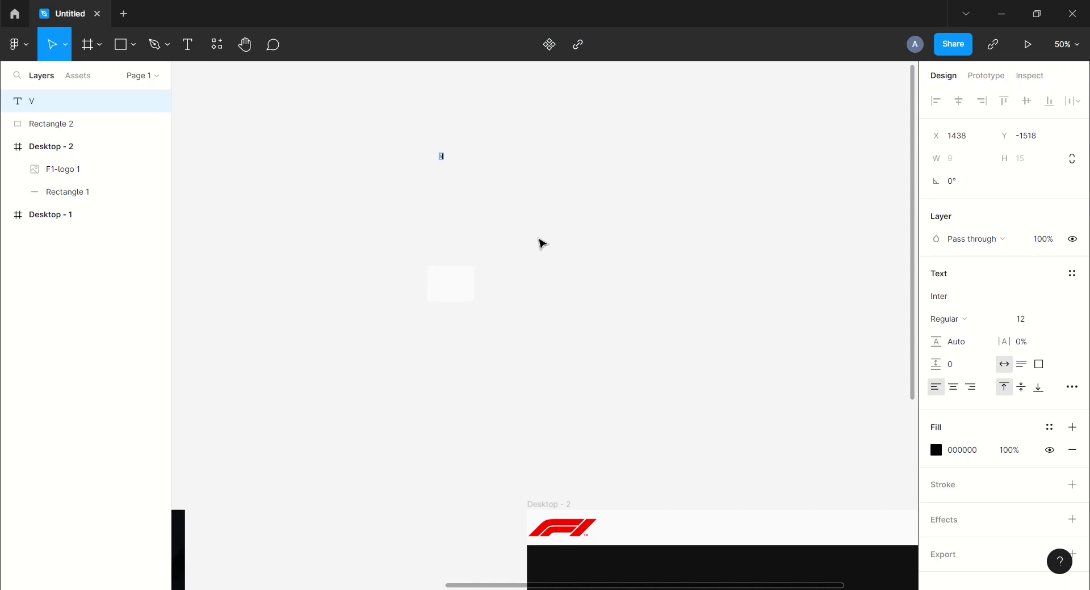
key("Escape")
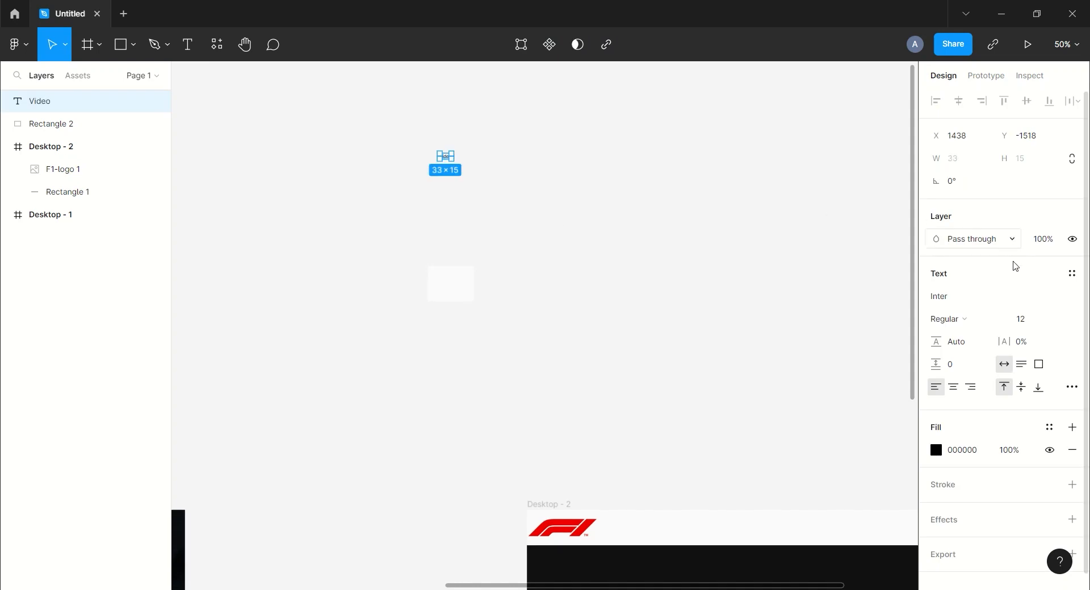
left_click(1064, 321)
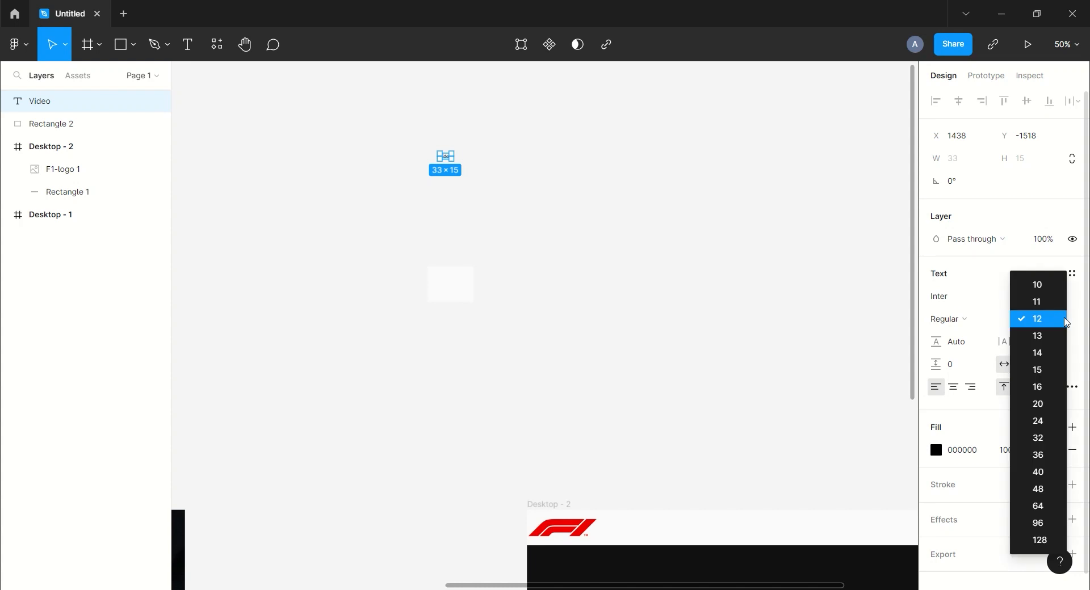
left_click(1044, 416)
- Centre the label on Rectangle 2, colour it 101010, and select both together
left_click_drag(454, 163, 453, 287)
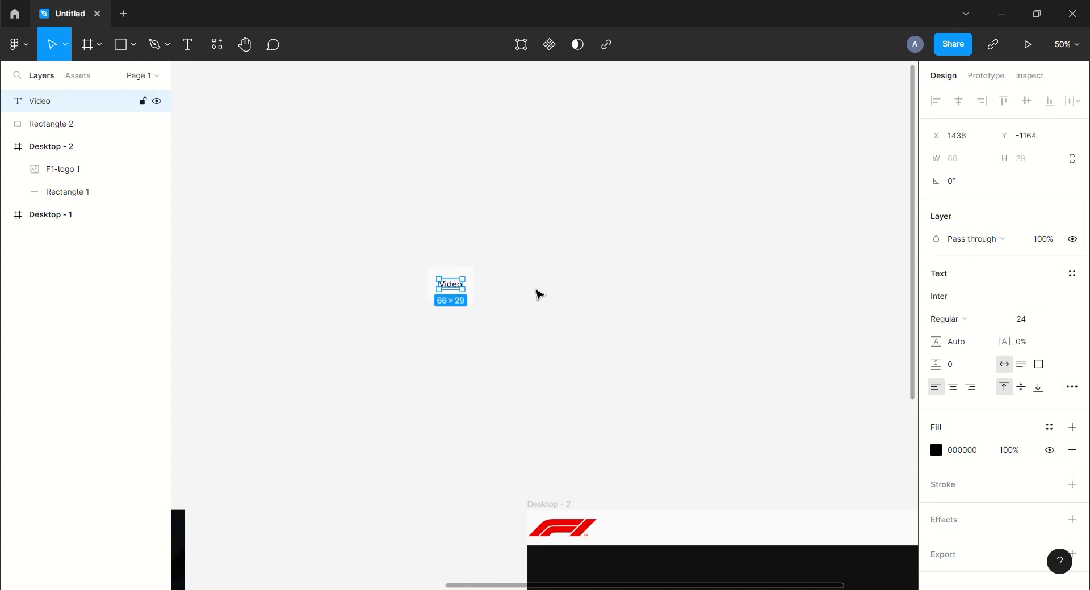
left_click(975, 452)
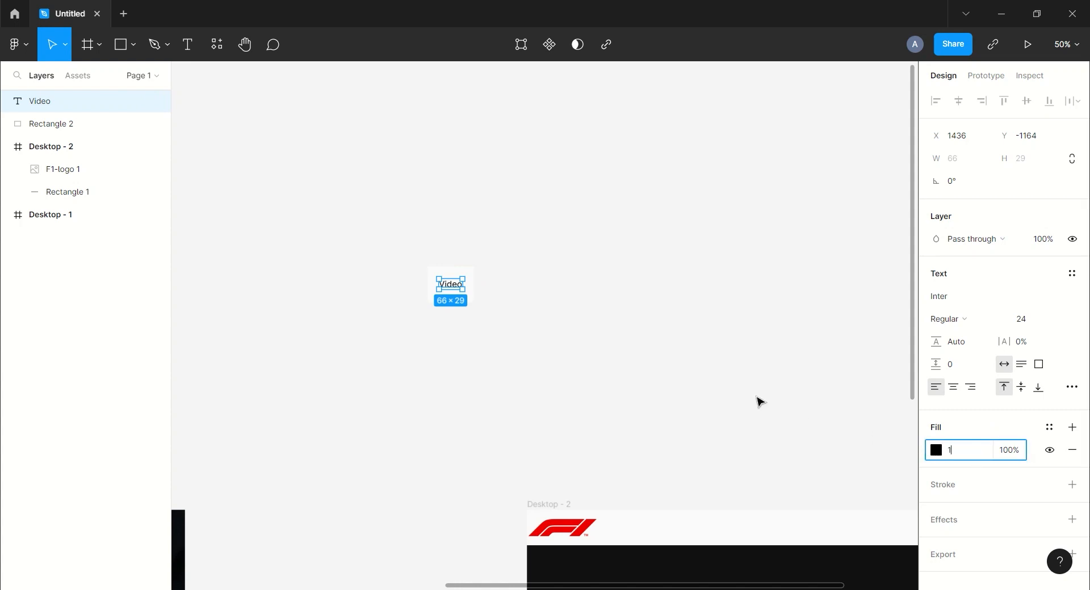
type("101010")
key("Return")
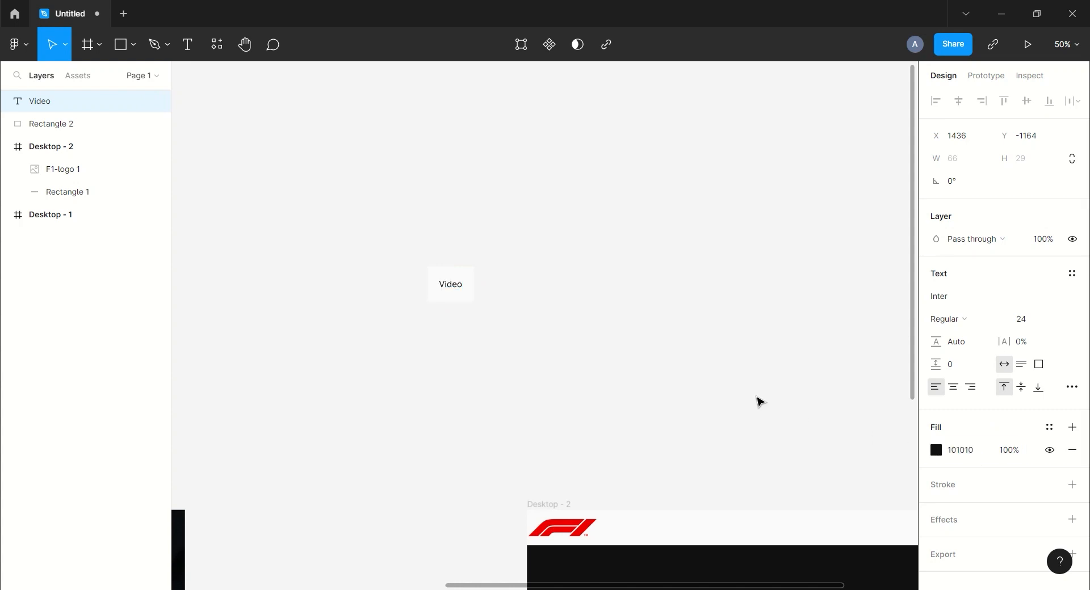
key("Escape")
left_click_drag(377, 243, 564, 355)
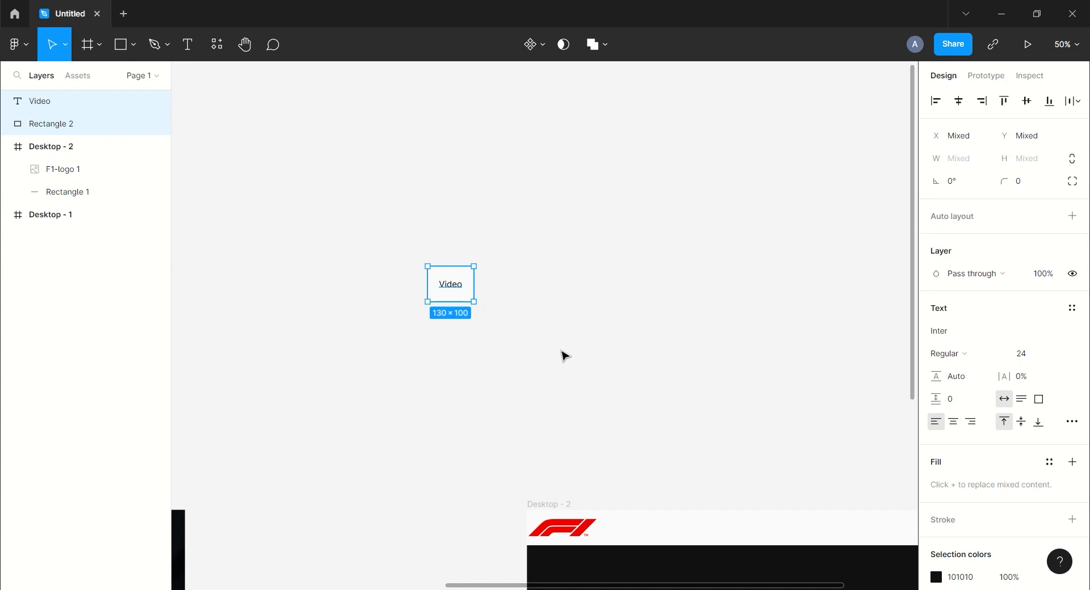
- Group the Video button and place a duplicate to its right
key("ctrl+g")
key("ctrl+d")
left_click_drag(443, 299, 552, 292)
left_click(673, 326)
left_click_drag(673, 327, 601, 302)
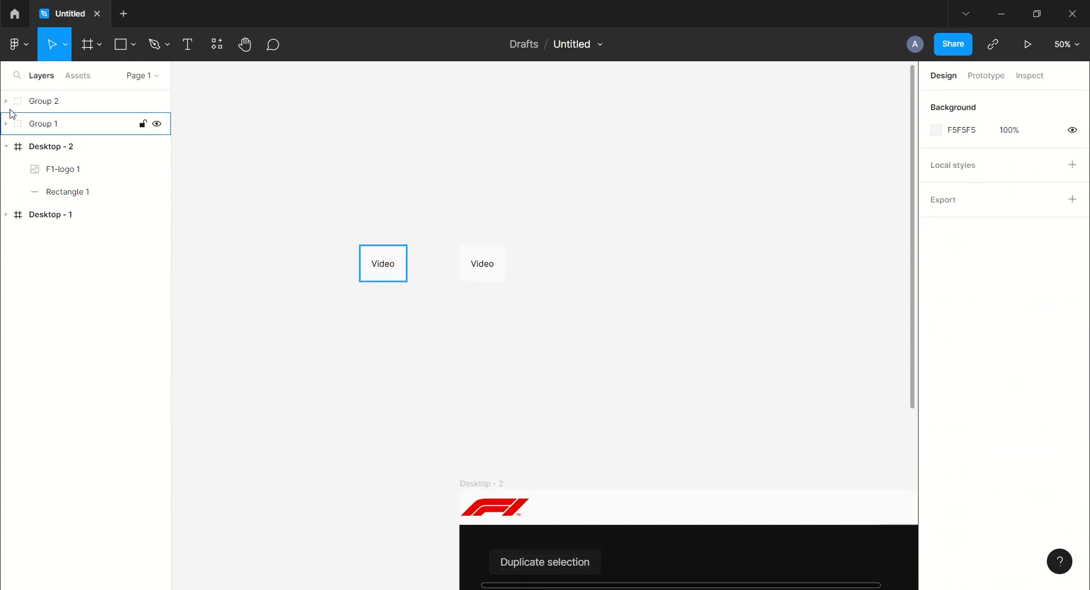
- Recolour the copy's Video text to FAFAFA
left_click(35, 101)
left_click(7, 102)
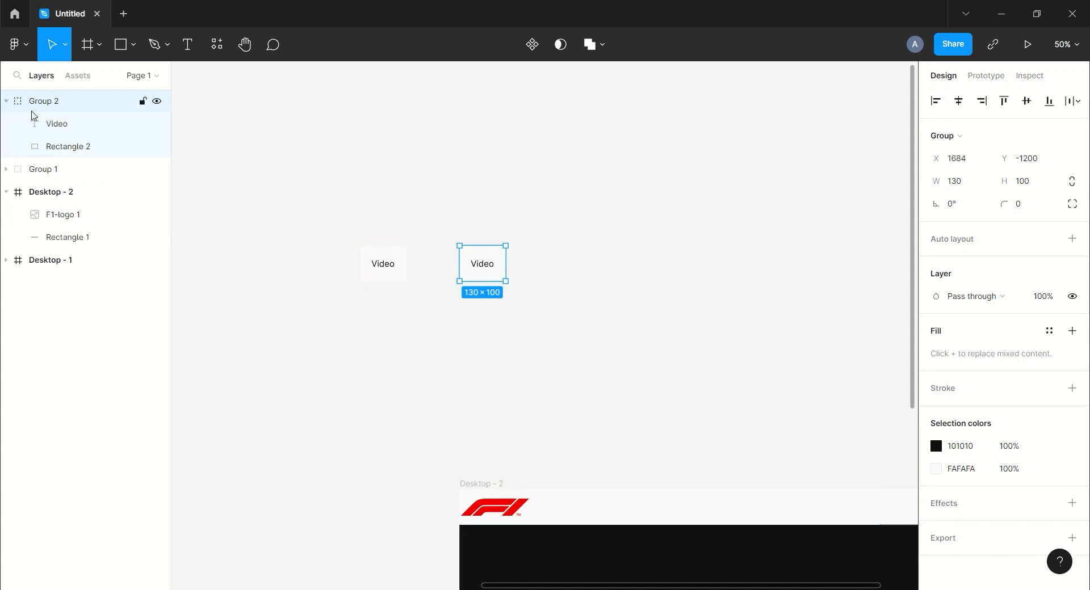
left_click(56, 124)
left_click(980, 452)
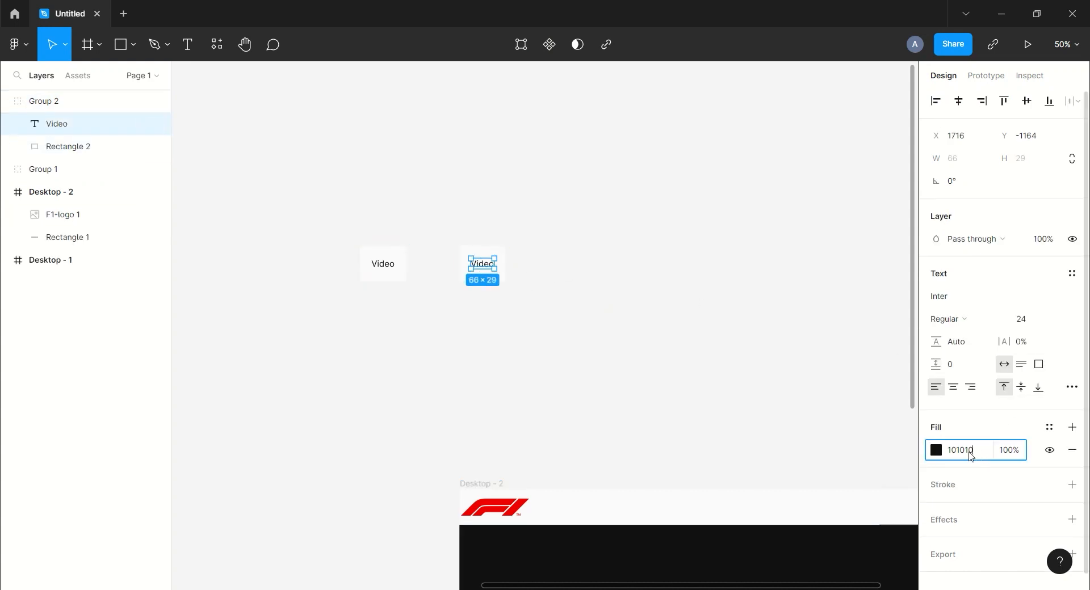
type("fafafa")
key("Return")
left_click(738, 420)
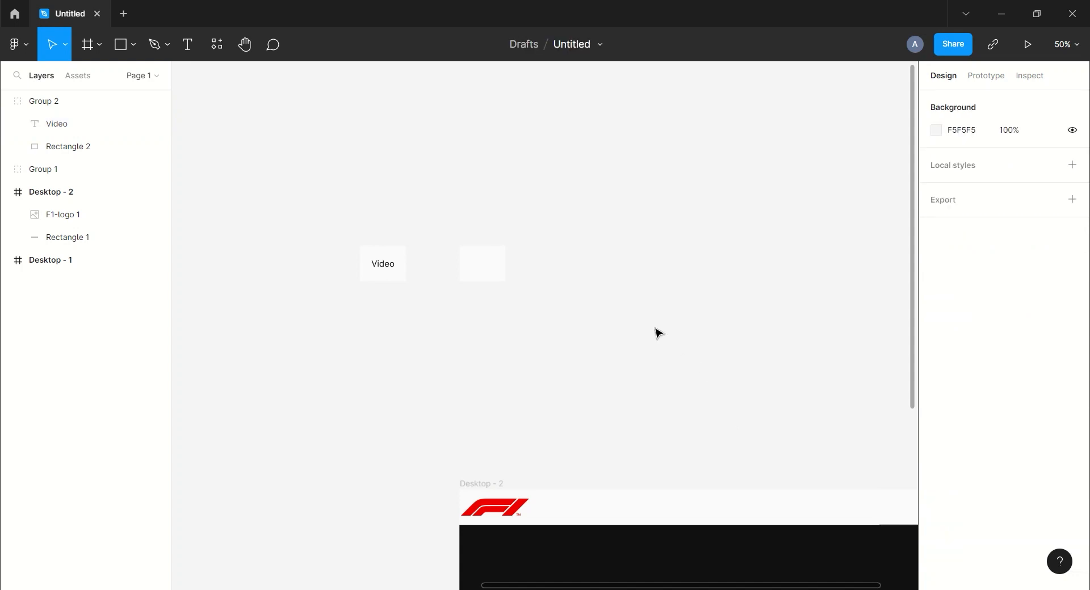
- Fill the copy's Rectangle 2 with the F1 logo's red, EE0000
left_click(79, 146)
left_click(937, 299)
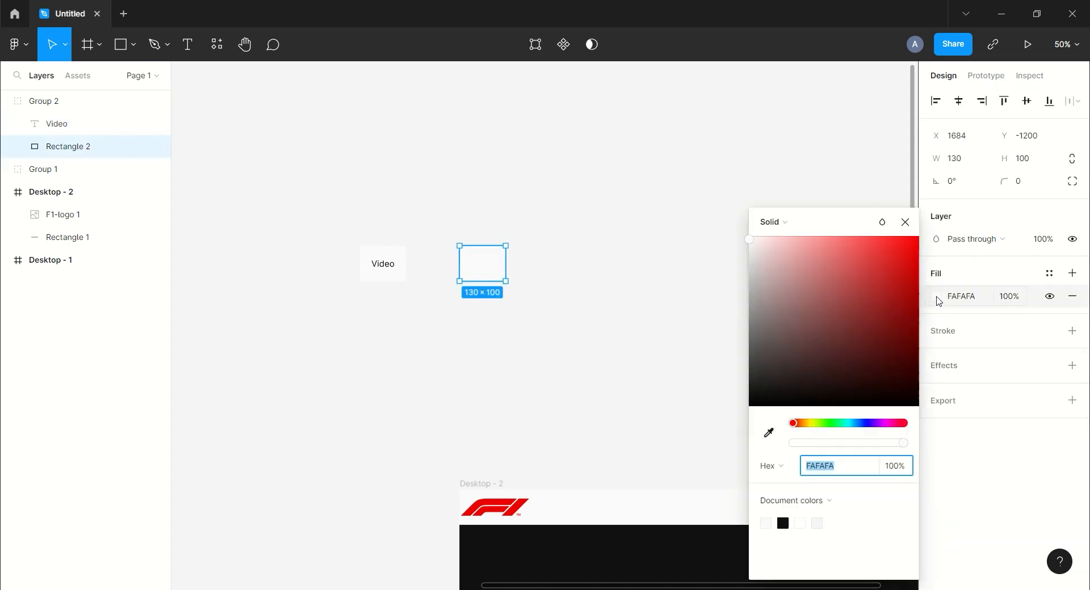
left_click(769, 433)
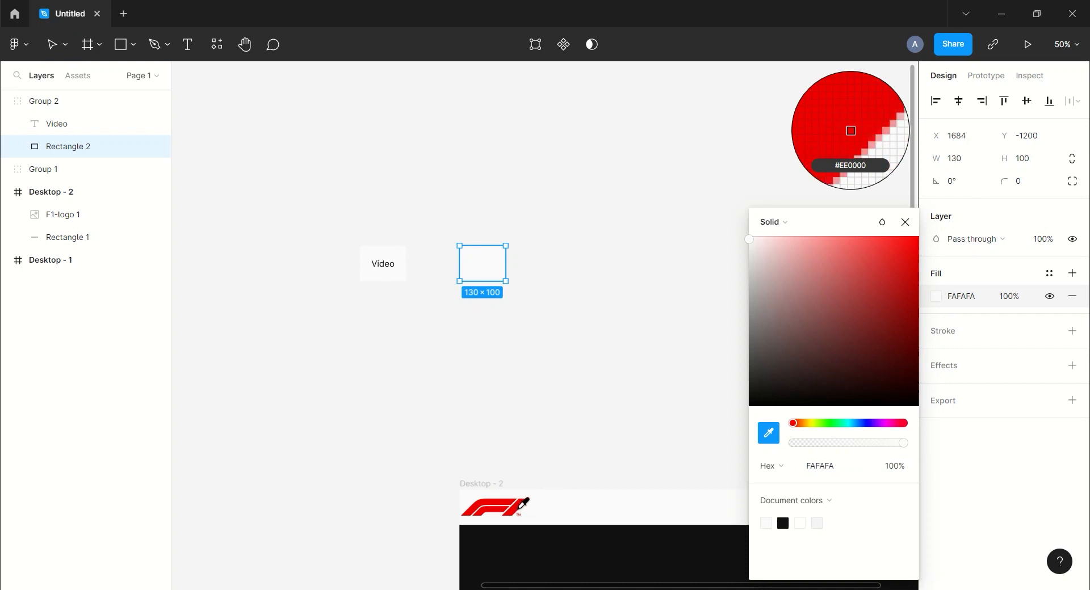
left_click(521, 513)
left_click(905, 222)
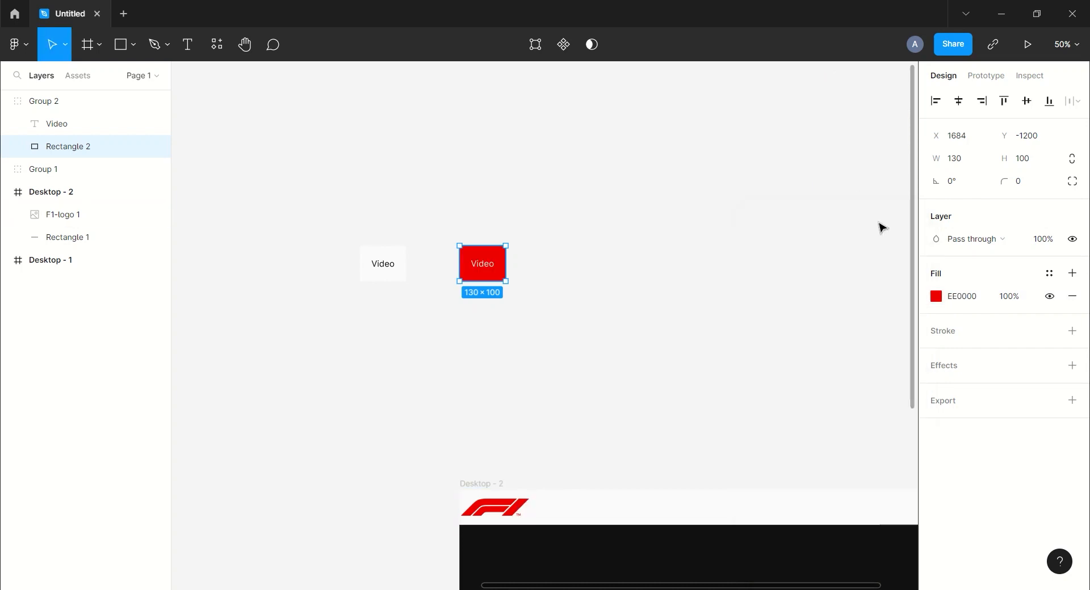
left_click(785, 224)
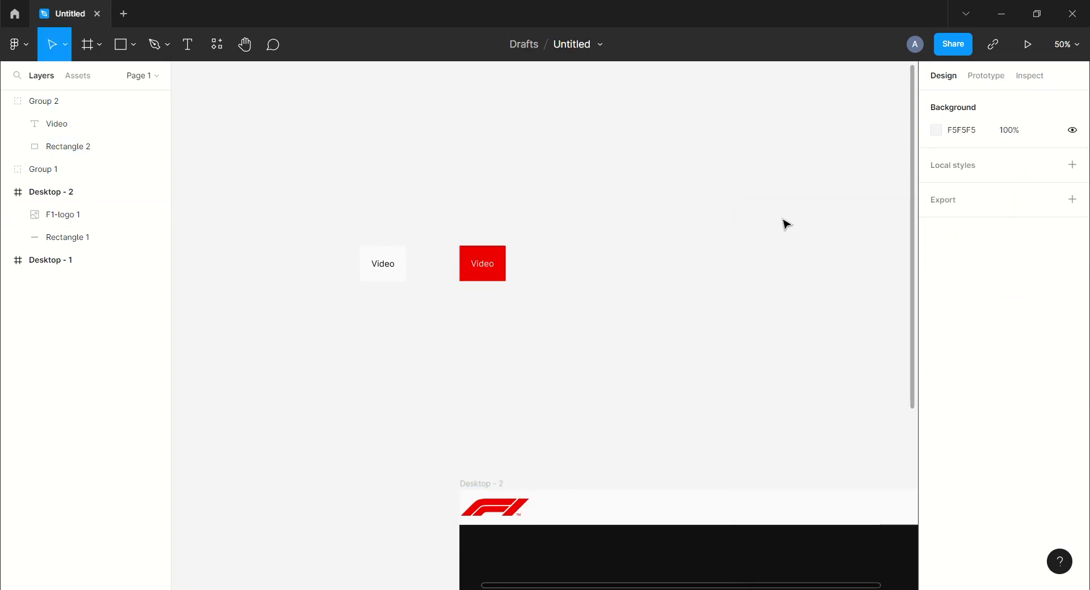
- Group Group 1 and Group 2 into a group named video
left_click(6, 105)
left_click(3, 131)
left_click(34, 104, "shift")
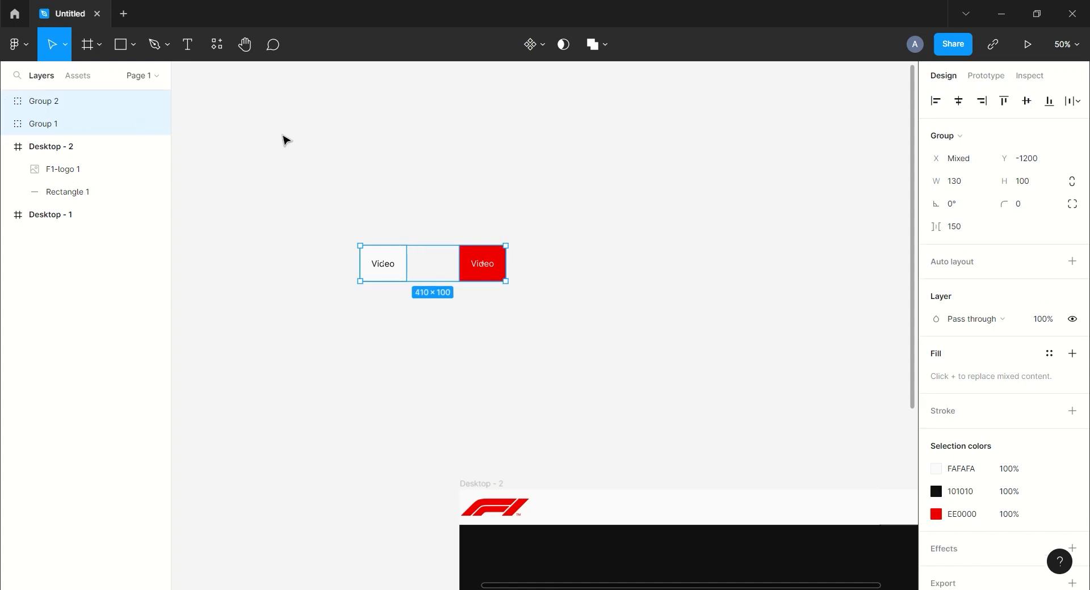
key("ctrl+g")
double_click(43, 102)
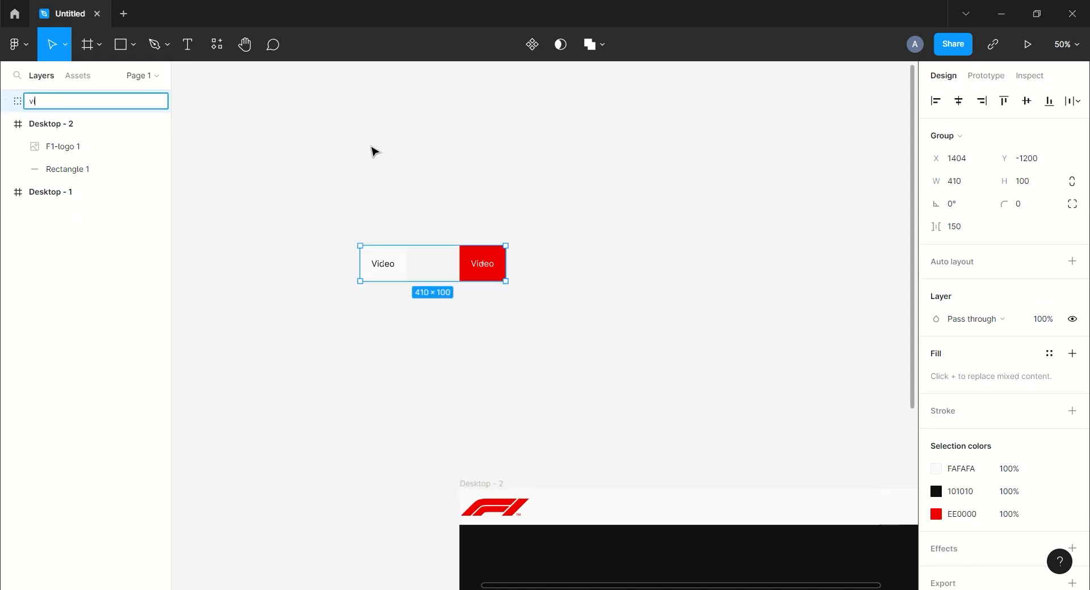
left_click(373, 151)
- Duplicate the video group and place the copy to its right
left_click(25, 105)
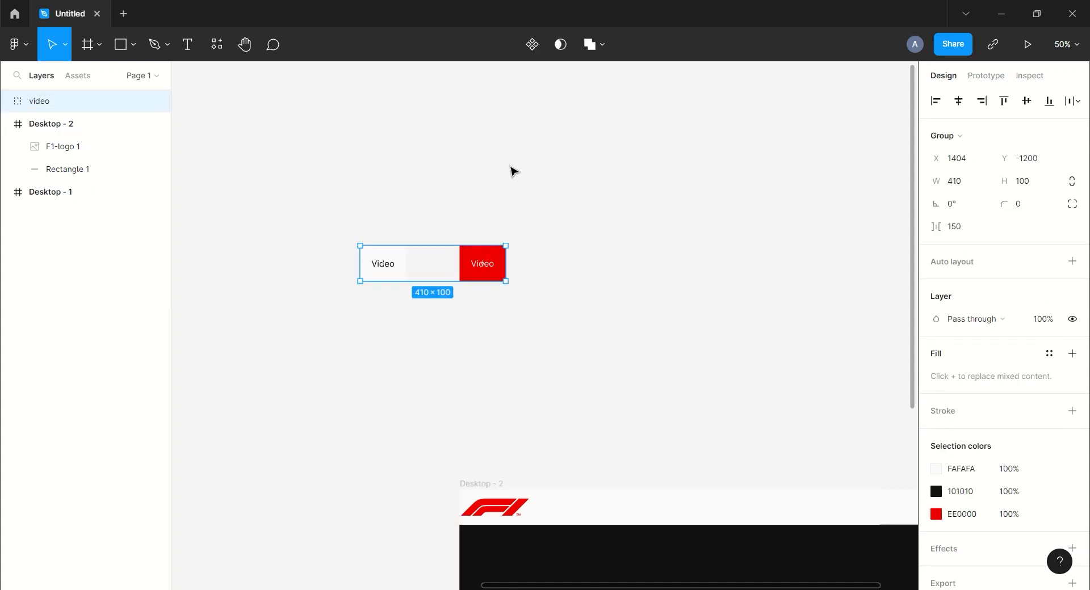
key("ctrl+d")
left_click_drag(480, 264, 720, 270)
left_click(693, 195)
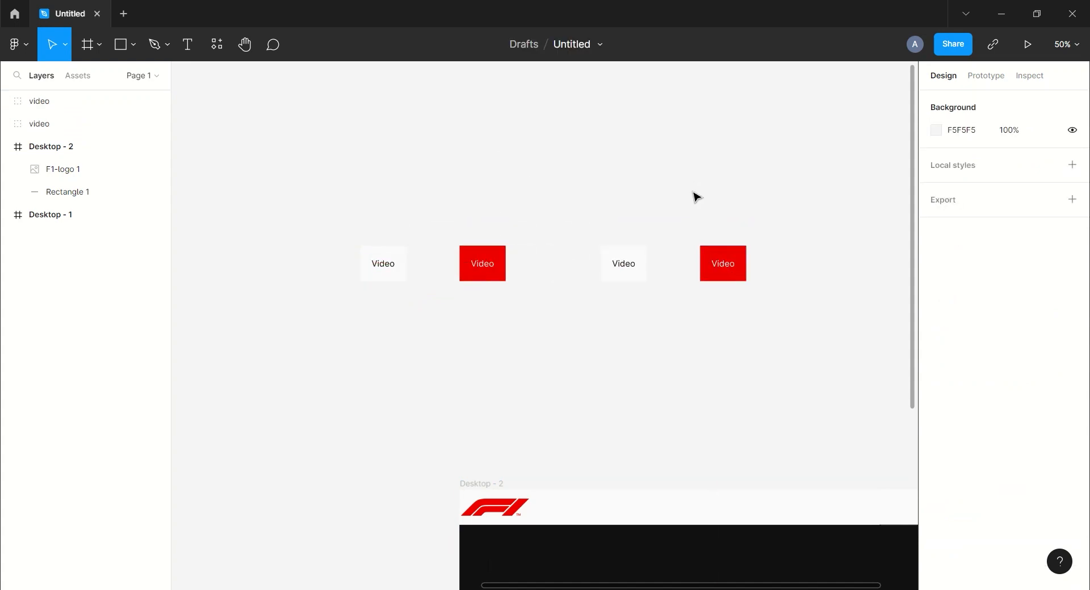
scroll(707, 196, "right", 5)
left_click(489, 239)
- Change the red button's label to Schedule and centre it in the box
left_click(583, 202)
scroll(576, 203, "right", 3)
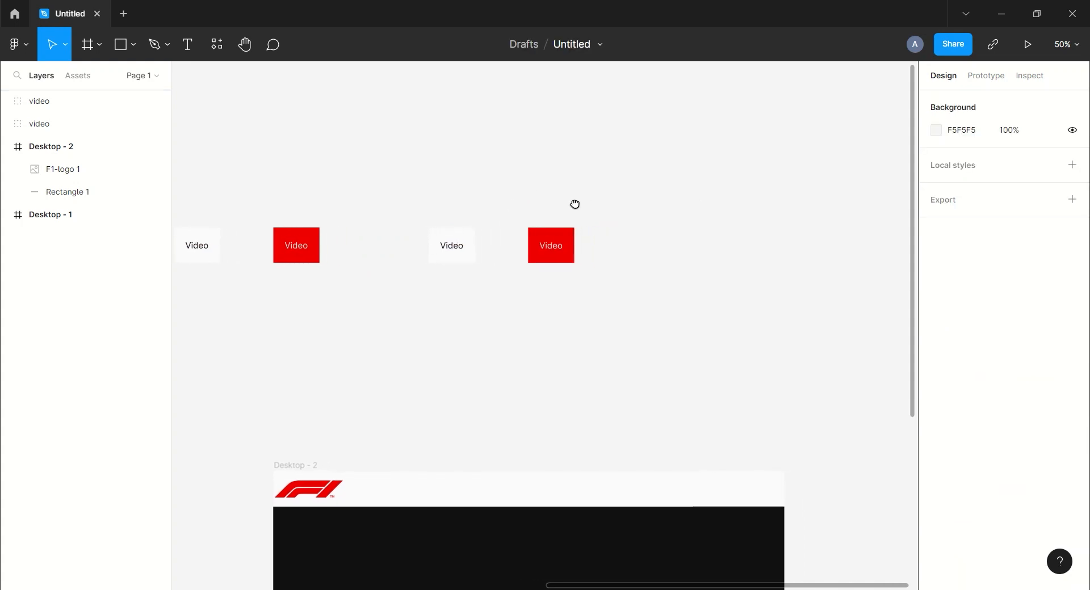
left_click(6, 101)
left_click(34, 124)
left_click(18, 124)
left_click(76, 156)
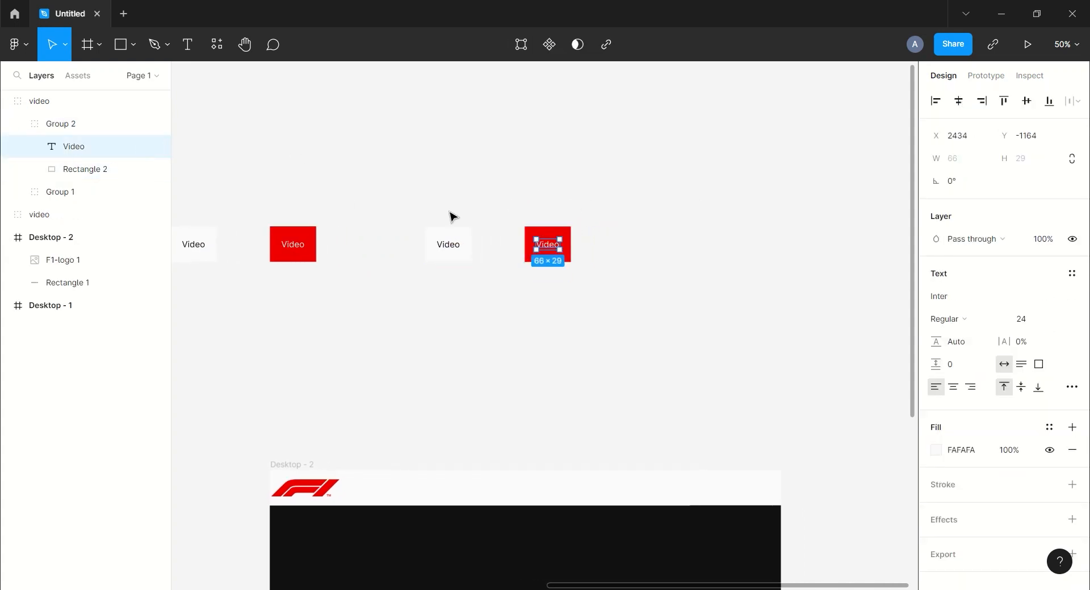
double_click(549, 249)
type("Sc")
key("Escape")
left_click_drag(559, 250, 553, 250)
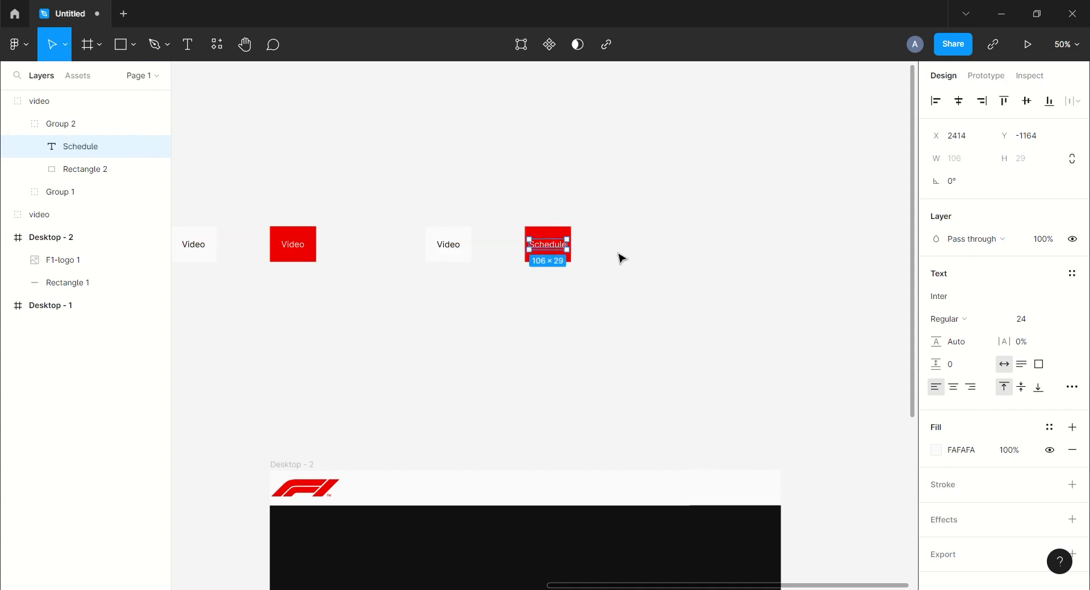
left_click(608, 252)
- Change the light button's label to Schedule, fix the typo, and centre it
left_click(18, 123)
left_click(17, 146)
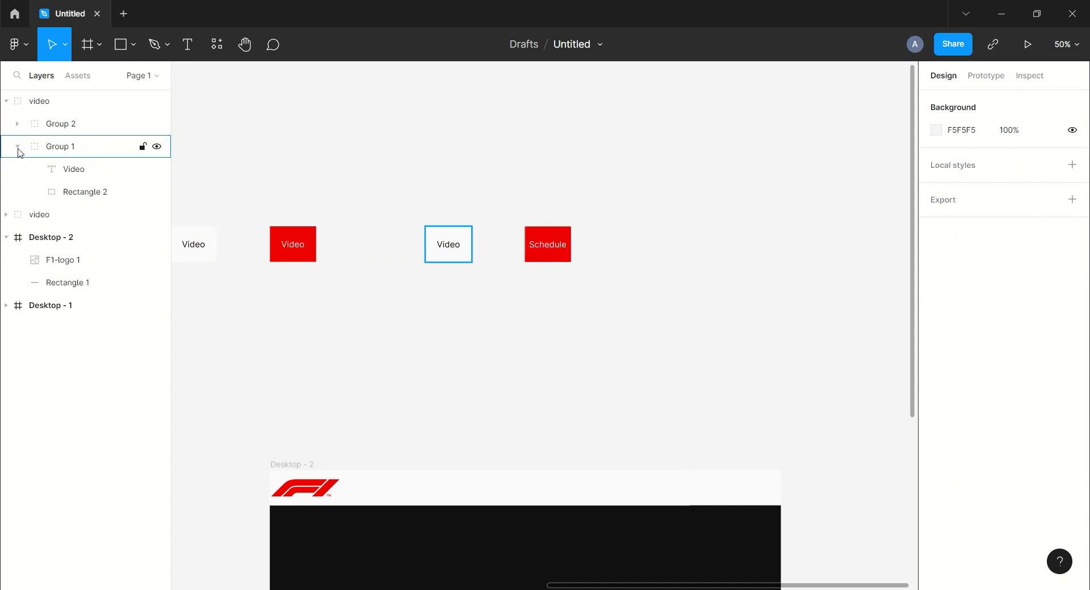
left_click(73, 170)
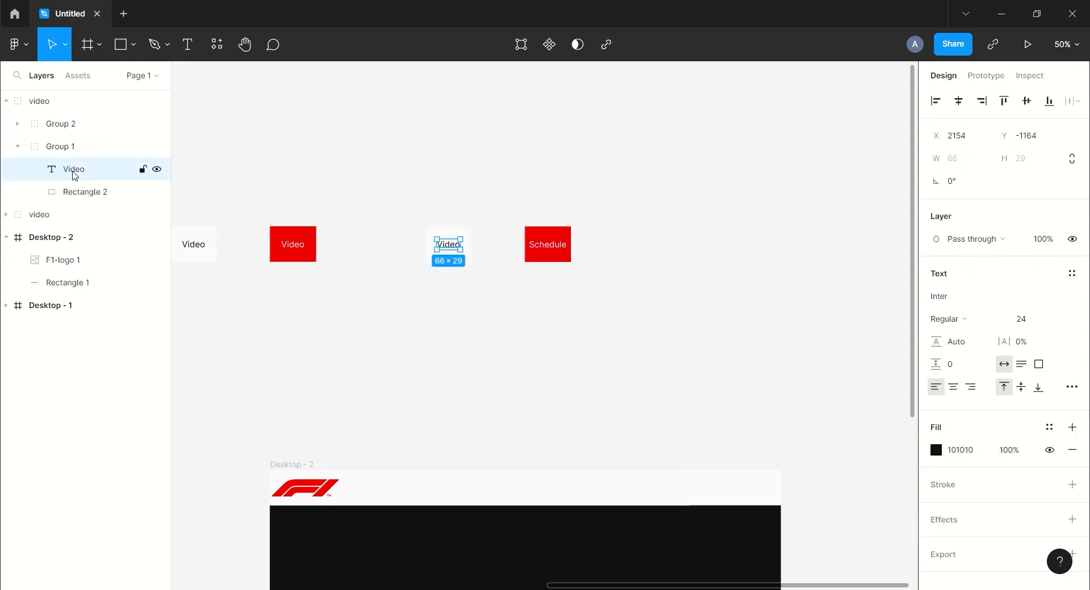
double_click(448, 250)
type("Schedu;e")
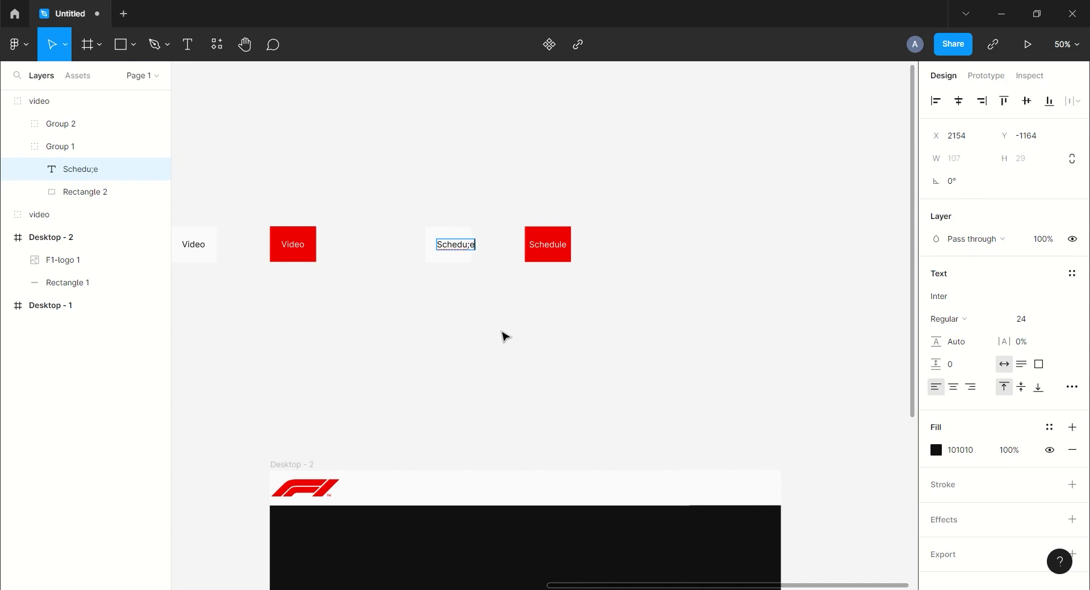
key("Escape")
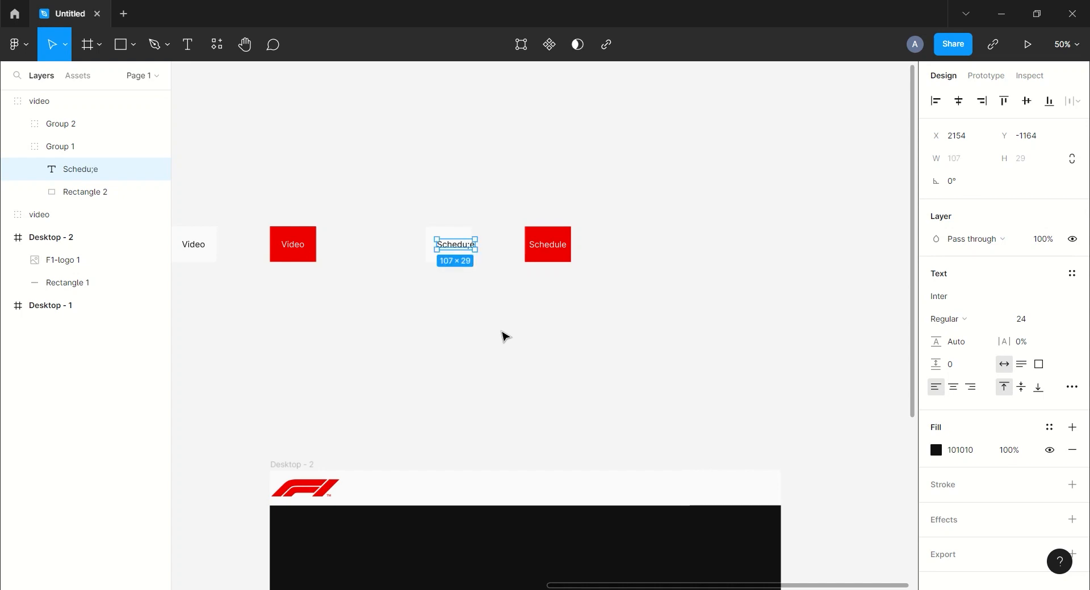
double_click(471, 246)
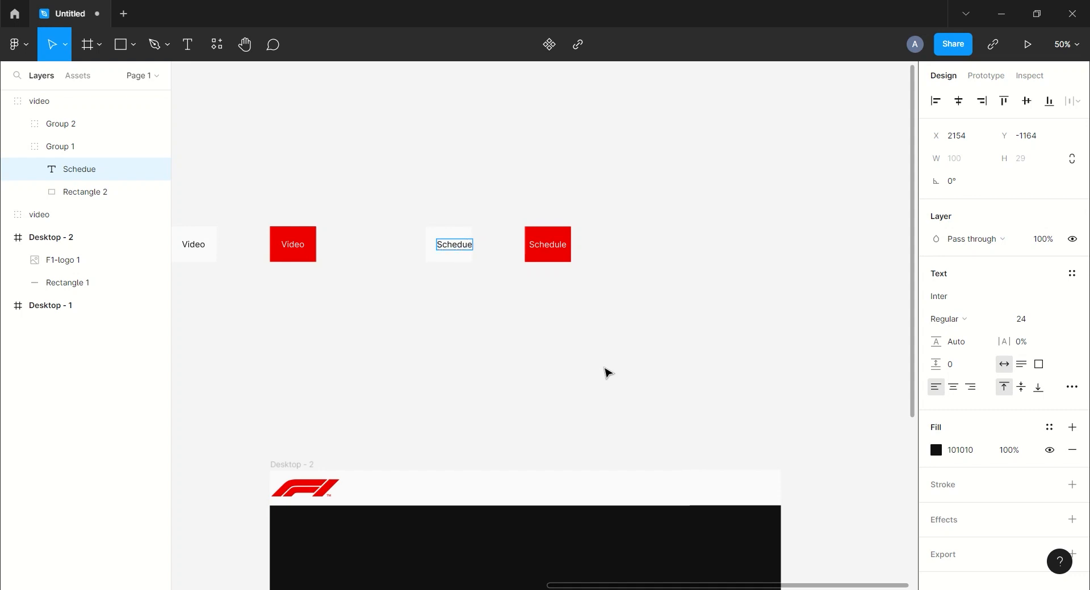
key("Escape")
left_click_drag(459, 248, 452, 247)
left_click(521, 309)
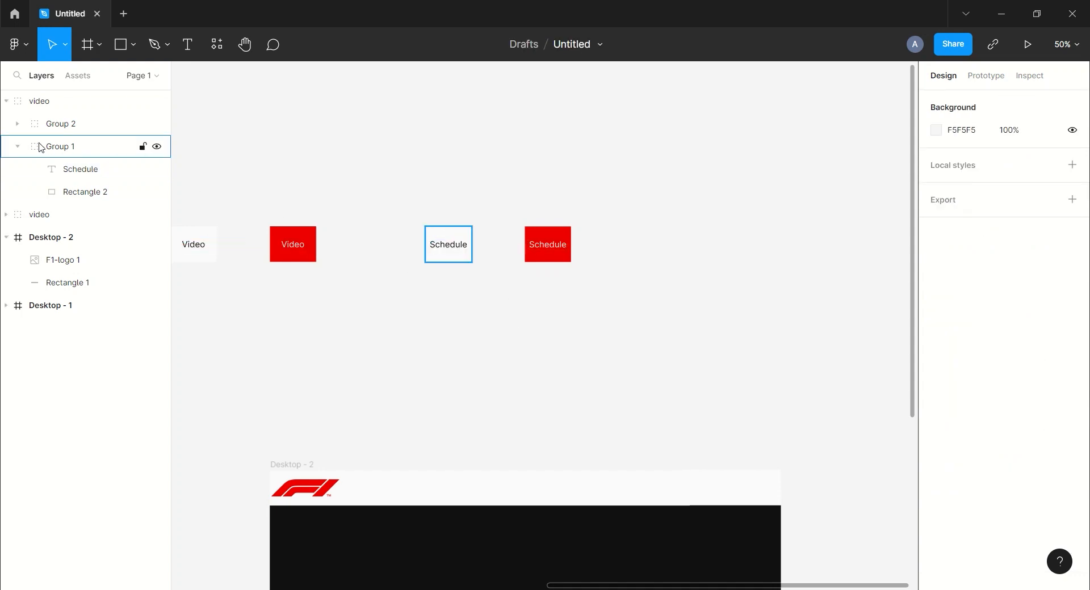
- Rename the top group to schedule and duplicate it
left_click(18, 147)
left_click(6, 101)
double_click(39, 101)
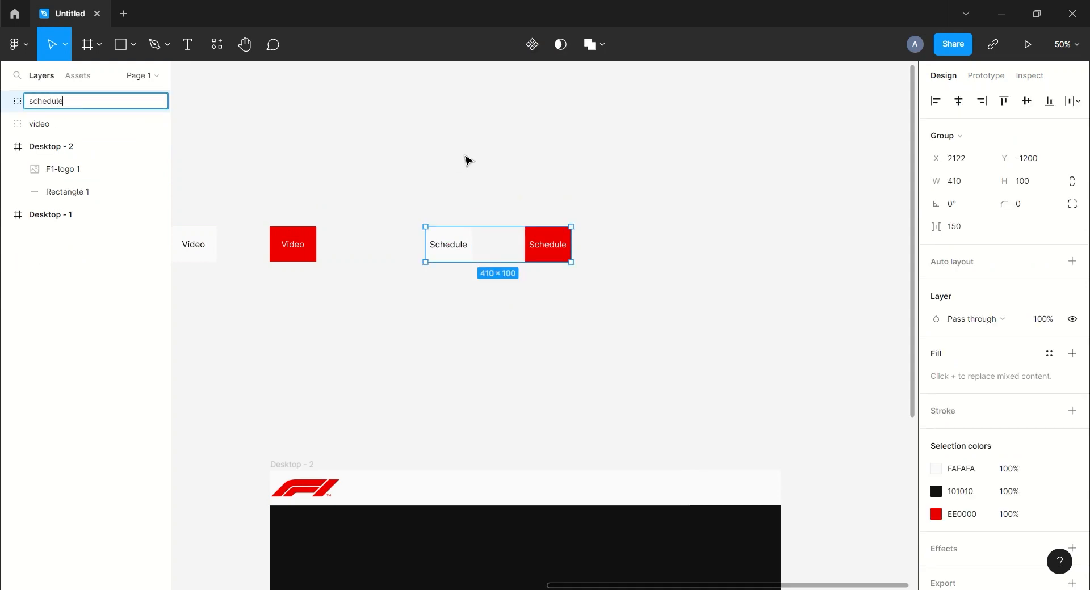
left_click(467, 160)
left_click(63, 102)
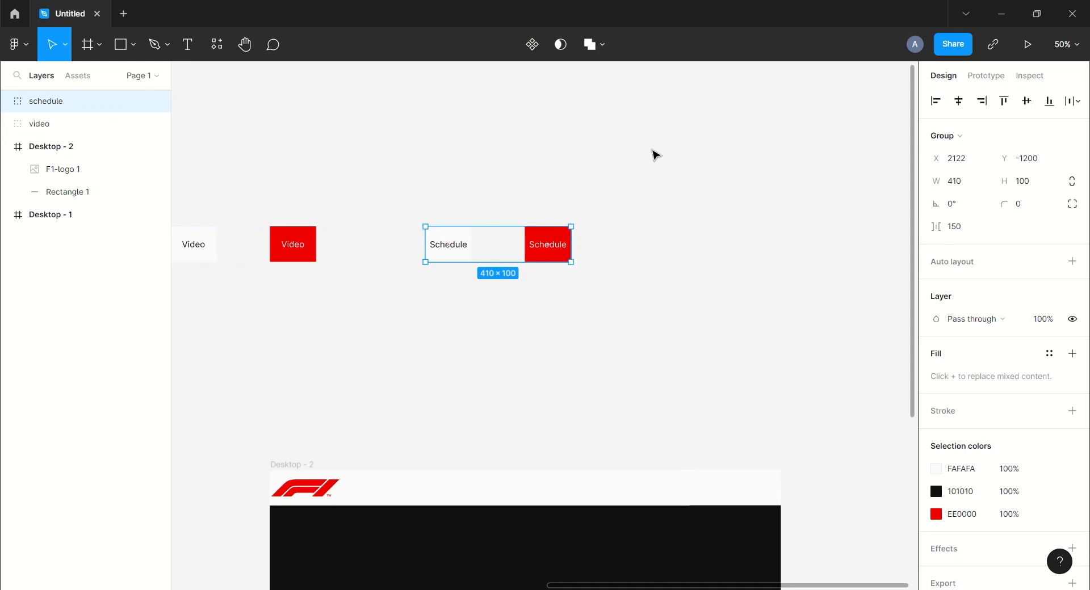
key("ctrl+d")
- Move the Schedule pair copy about 440 px right and relabel its red button 'Drivers', centred
left_click_drag(457, 244, 705, 249)
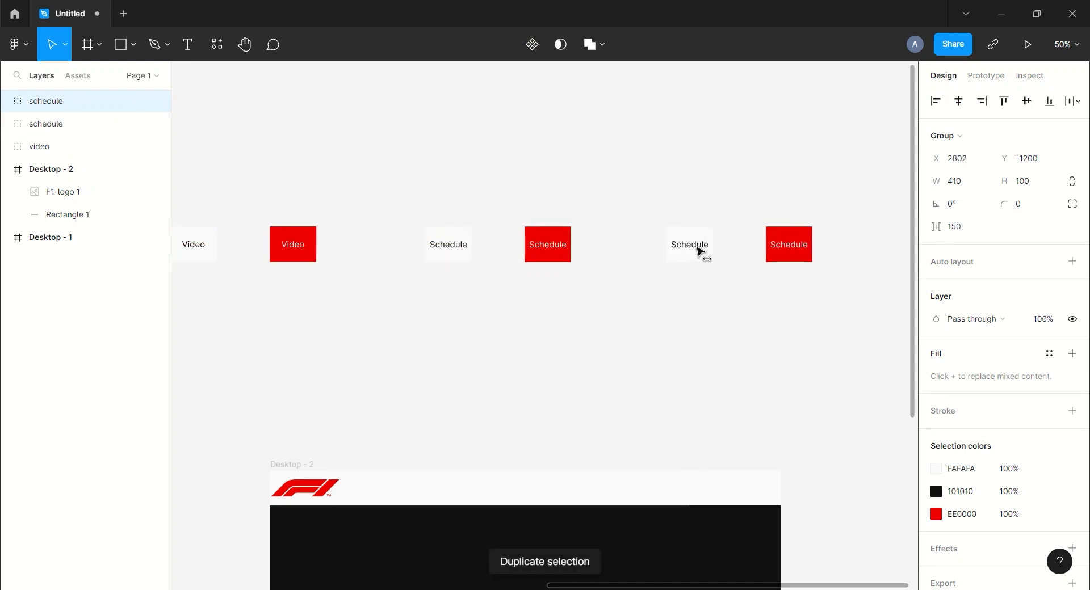
left_click(834, 305)
left_click_drag(834, 305, 604, 303)
left_click(6, 101)
left_click(15, 124)
left_click(18, 124)
left_click(74, 146)
double_click(578, 244)
type("Drivers")
left_click(675, 268)
left_click_drag(562, 240, 567, 242)
left_click(511, 264)
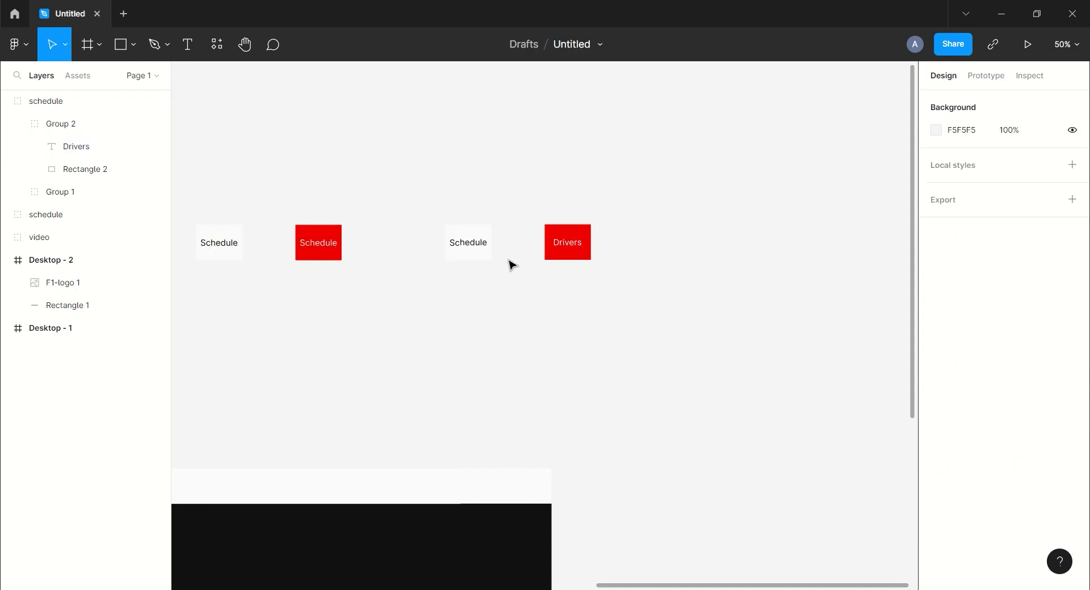
- Change the copy's white button label to 'Drivers' and reposition the text
left_click(17, 124)
left_click(18, 149)
left_click(117, 176)
key("Return")
type("Drivers")
key("Escape")
left_click_drag(469, 246, 714, 236)
left_click(405, 267)
left_click(14, 149)
left_click(7, 101)
left_click(45, 101)
- Duplicate the Drivers pair and rename the group layers 'team' and 'drivers'
key("ctrl+d")
key("Escape")
double_click(46, 102)
type("team")
left_click(345, 144)
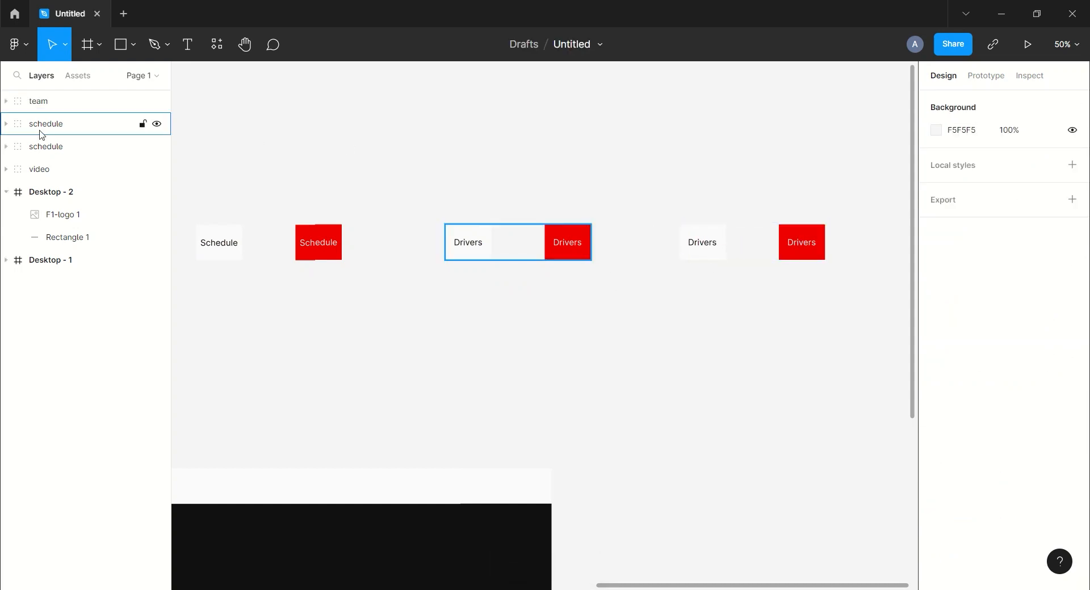
double_click(42, 125)
type("deivers")
left_click(412, 142)
- Relabel the team copy's red button 'Team' and centre the text in the box
left_click(8, 101)
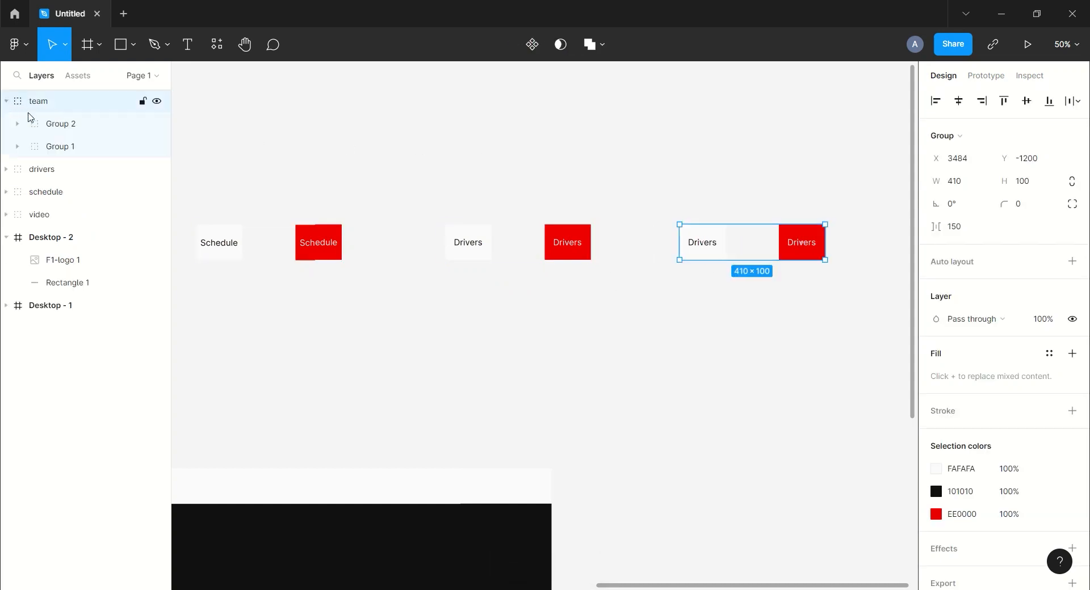
left_click(17, 124)
left_click(71, 148)
key("Return")
type("Team")
left_click(790, 349)
left_click_drag(800, 240, 804, 240)
left_click(729, 331)
- Relabel the team copy's white button 'Team', then zoom out to 25% to see all pairs
left_click(17, 124)
left_click(17, 147)
double_click(702, 243)
key("Return")
type("Team")
key("Escape")
left_click(636, 321)
left_click(17, 146)
left_click(8, 101)
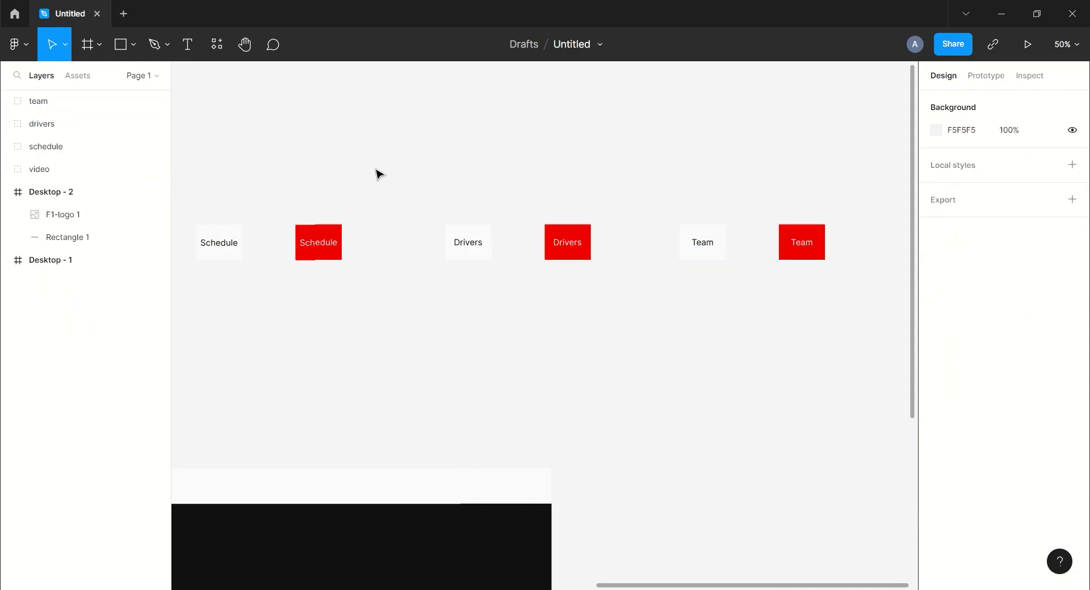
key("ctrl+minus")
left_click_drag(266, 234, 364, 327)
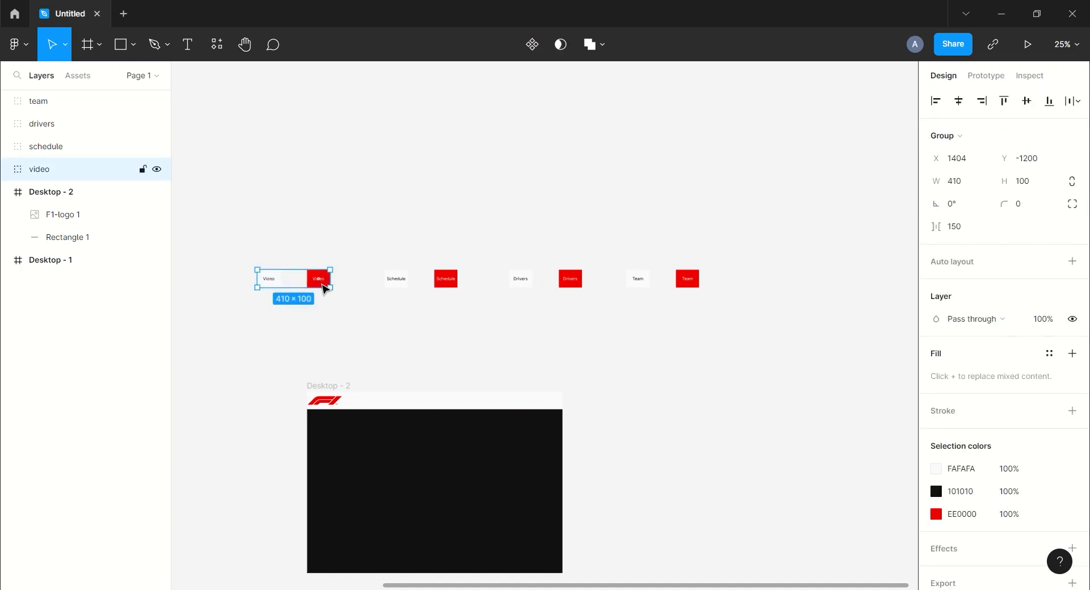
- Ungroup the video, schedule, drivers and team groups
right_click(324, 287)
left_click(358, 348)
left_click(445, 282)
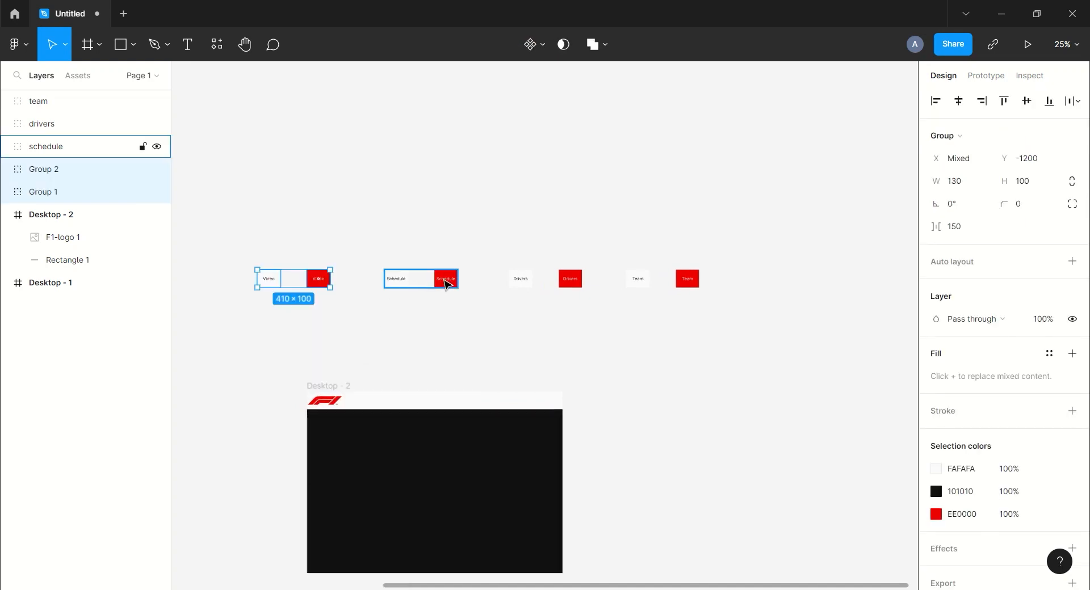
right_click(447, 284)
left_click(470, 348)
left_click(569, 282)
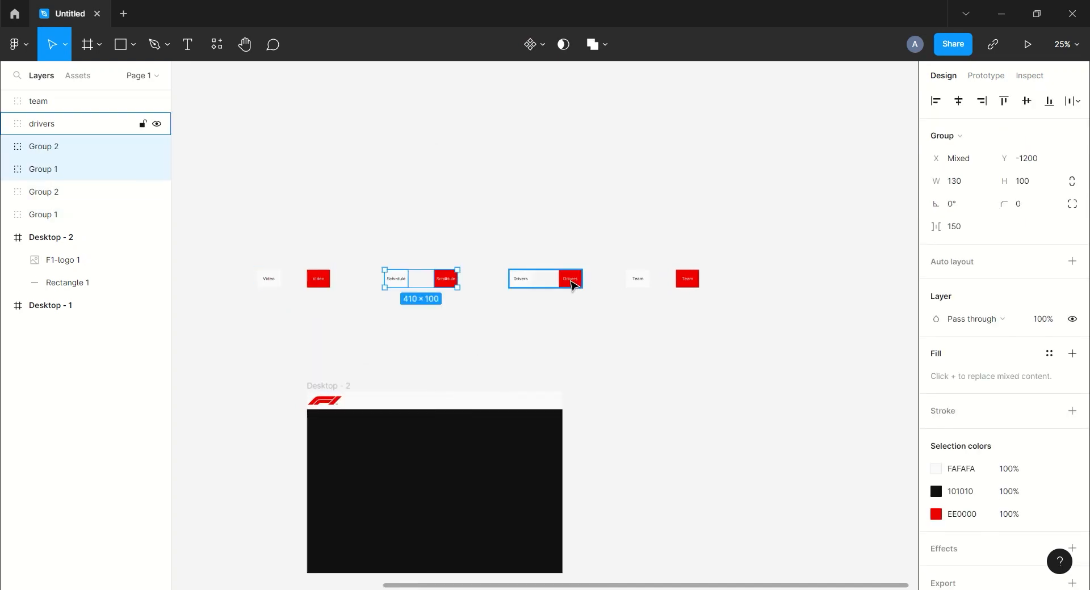
right_click(573, 283)
left_click(594, 348)
left_click(686, 284)
right_click(683, 284)
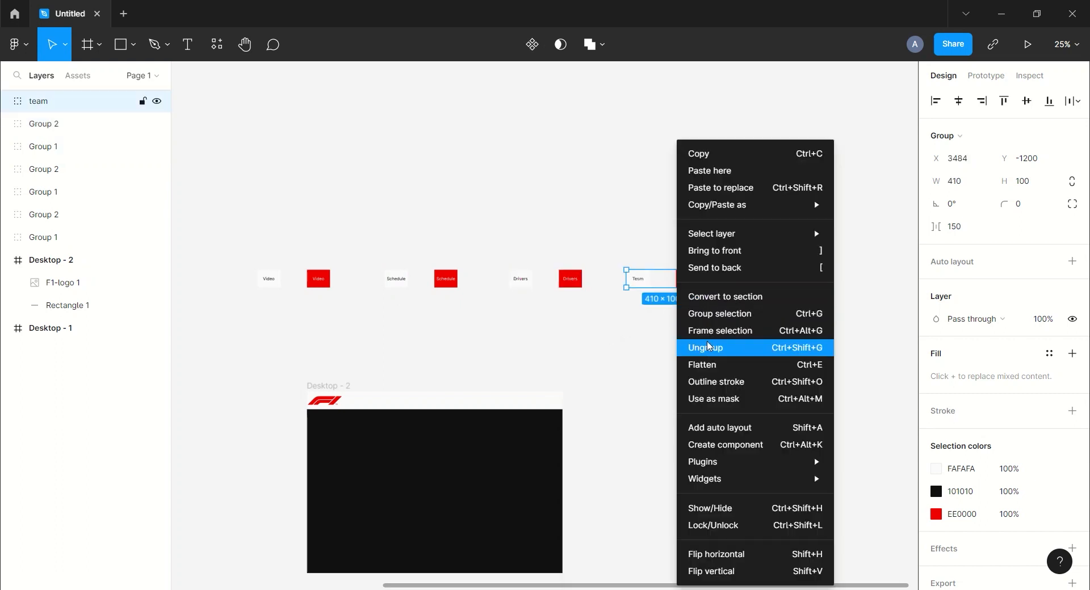
left_click(689, 348)
left_click(607, 348)
- Create component sets from the two Video buttons and the two Schedule buttons
left_click_drag(239, 247, 360, 335)
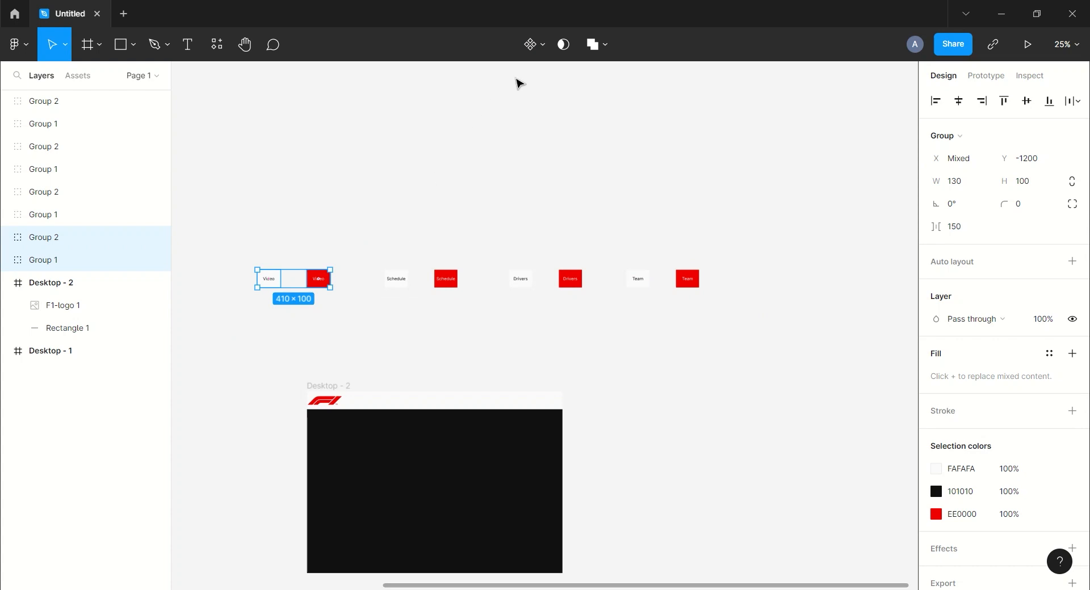
left_click(542, 45)
left_click(546, 114)
left_click(389, 260)
left_click_drag(364, 251, 486, 341)
left_click(542, 45)
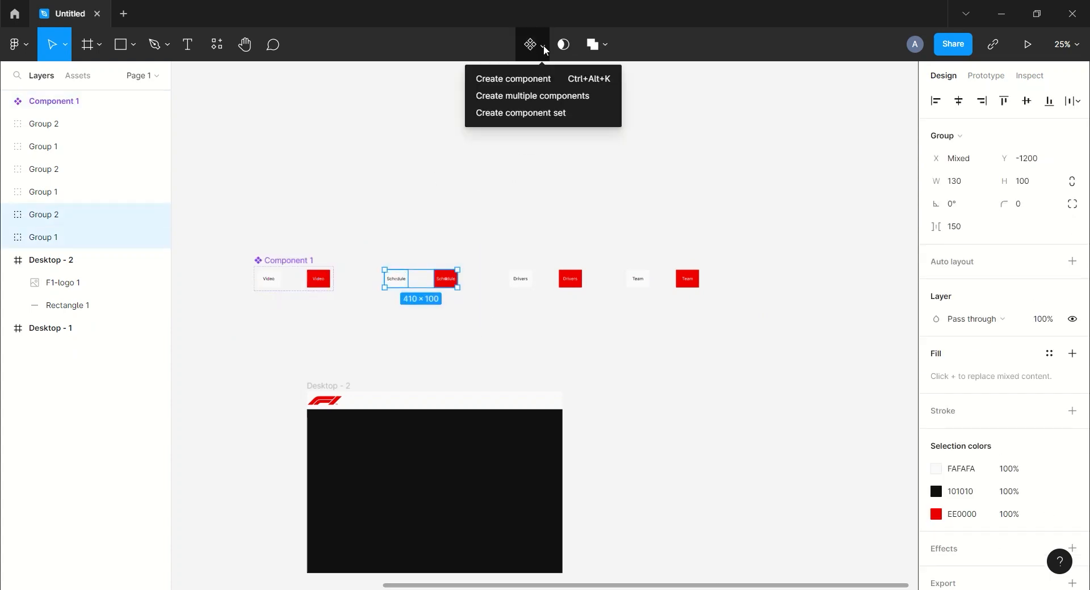
left_click(548, 113)
left_click(554, 176)
- Create component sets from the two Drivers buttons and the two Team buttons
left_click_drag(497, 249, 608, 336)
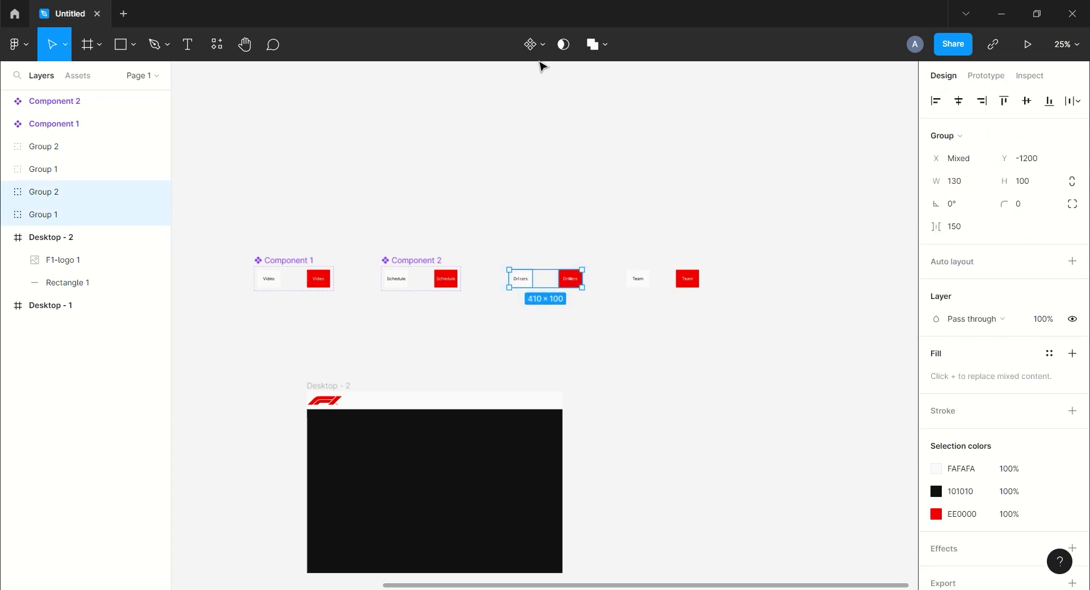
left_click(542, 45)
left_click(647, 217)
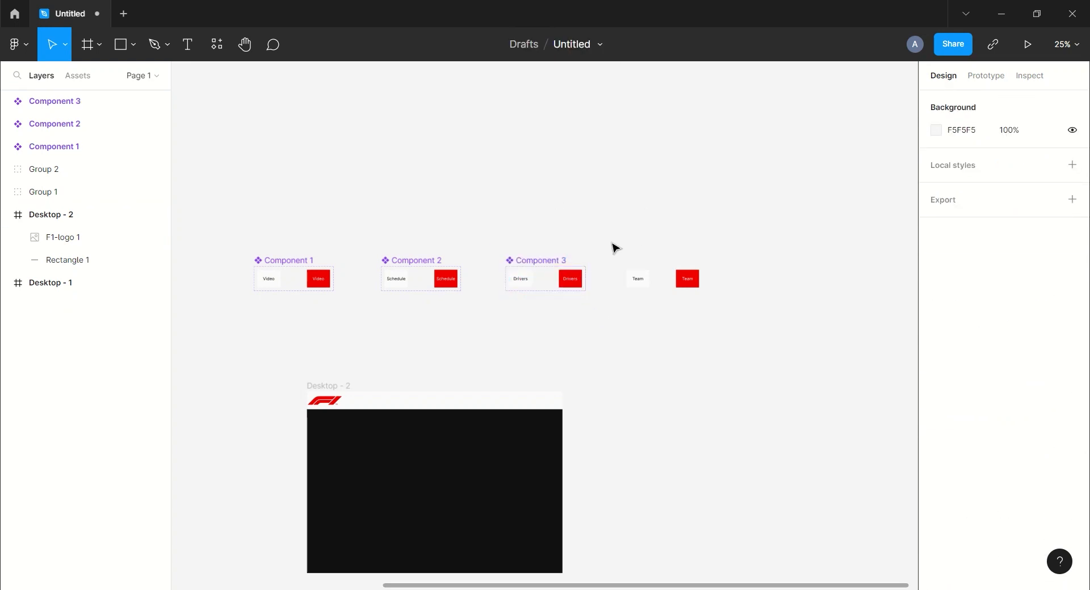
left_click_drag(613, 244, 727, 324)
left_click(544, 47)
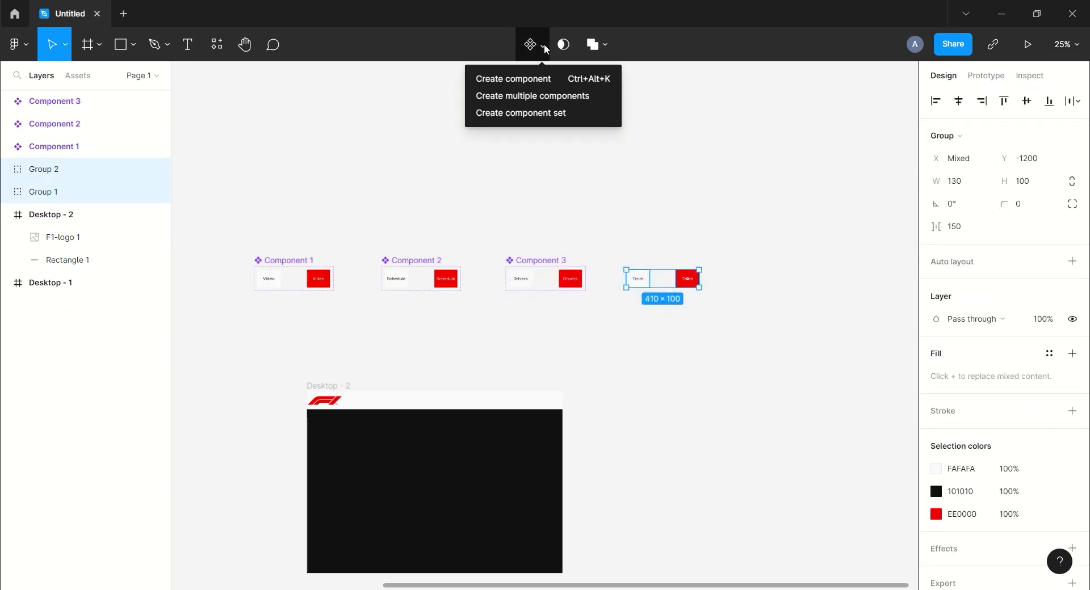
left_click(540, 112)
left_click(535, 154)
- In prototype mode, link the white Video and Schedule buttons to their red variants on hover
left_click(1004, 76)
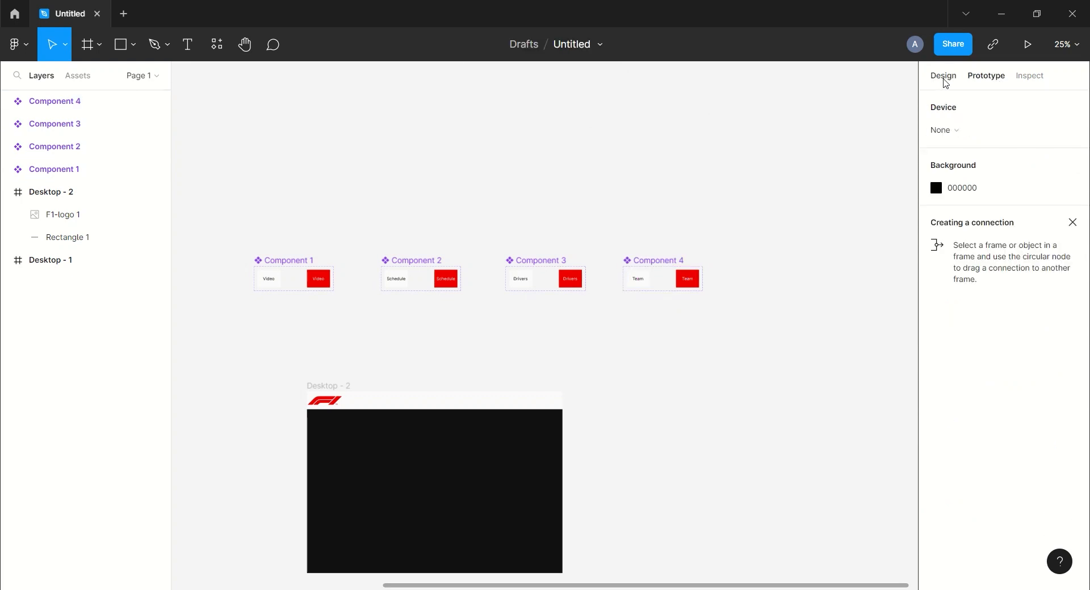
left_click_drag(283, 281, 319, 279)
left_click(829, 168)
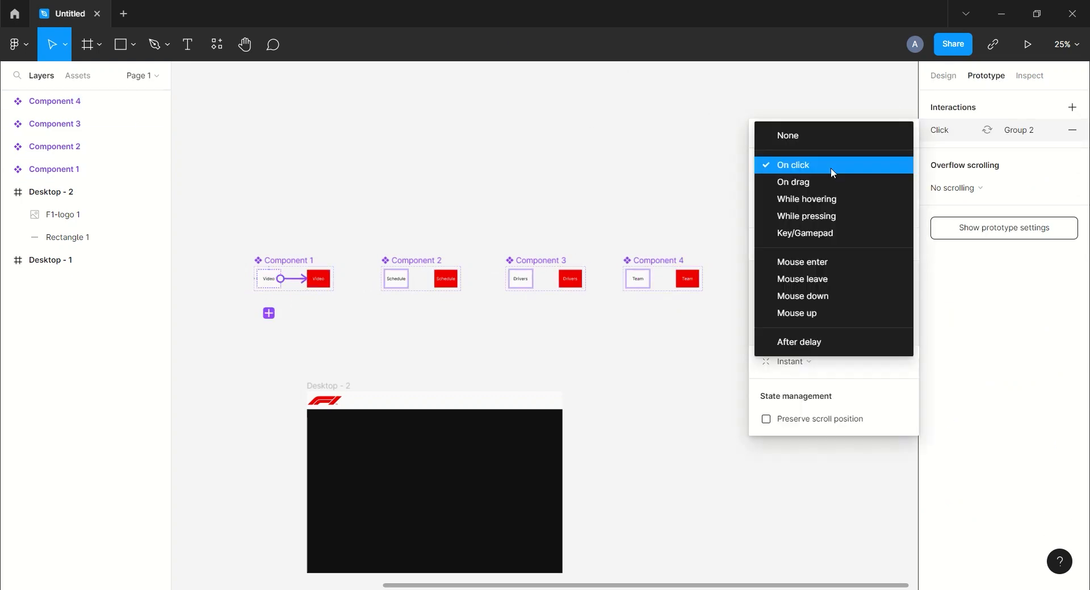
left_click(832, 199)
left_click(905, 136)
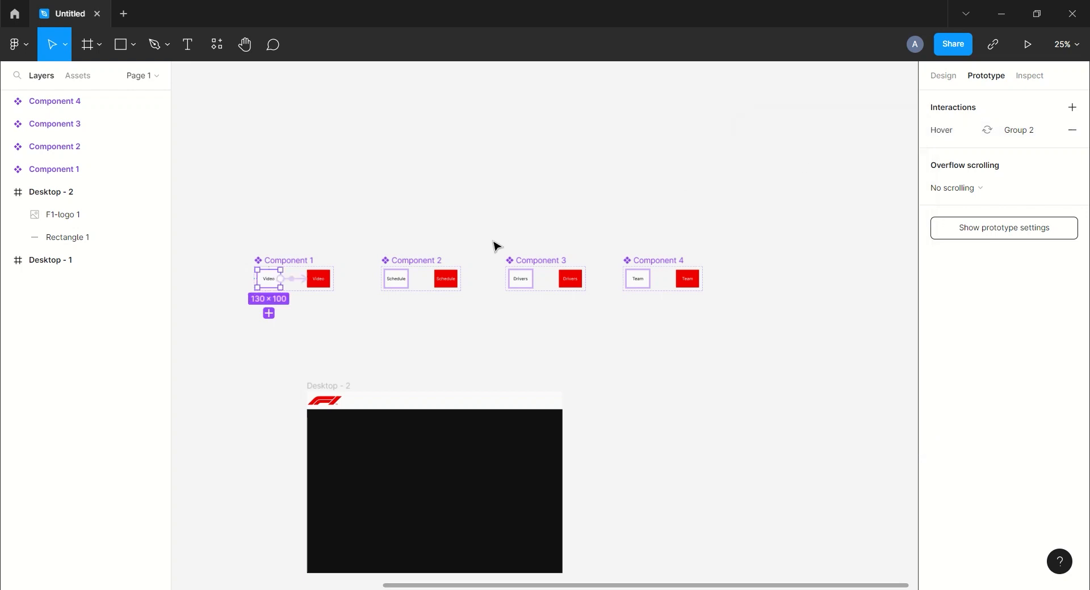
left_click(404, 278)
left_click_drag(408, 279, 446, 279)
left_click(810, 165)
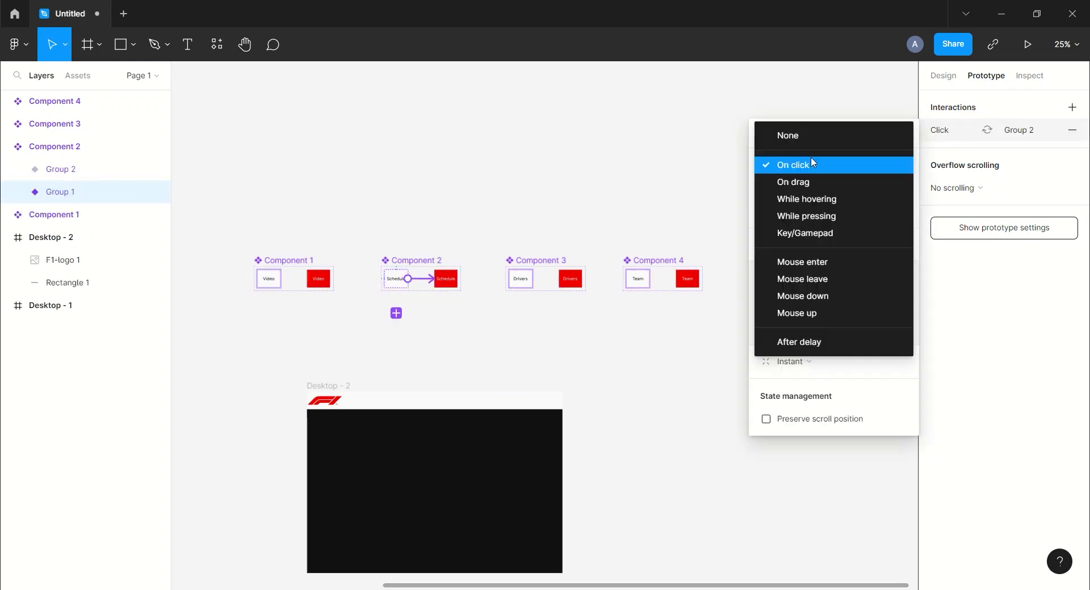
left_click(804, 211)
left_click(803, 171)
left_click(817, 154)
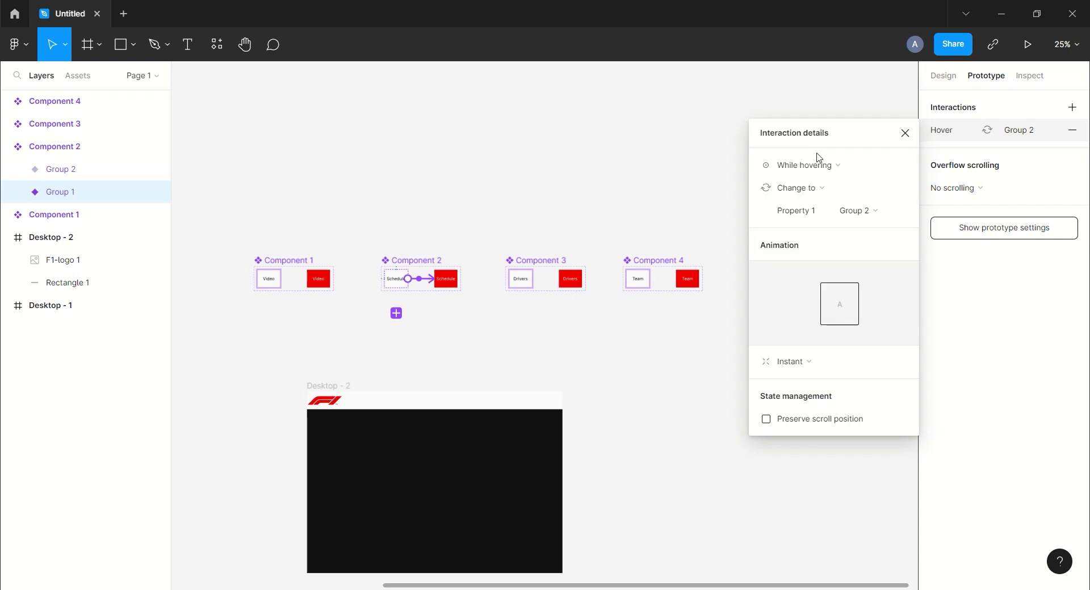
left_click(905, 133)
left_click(555, 190)
- Link the white Drivers and Team buttons to their red variants on hover
left_click(520, 279)
left_click_drag(536, 283, 570, 279)
left_click(809, 165)
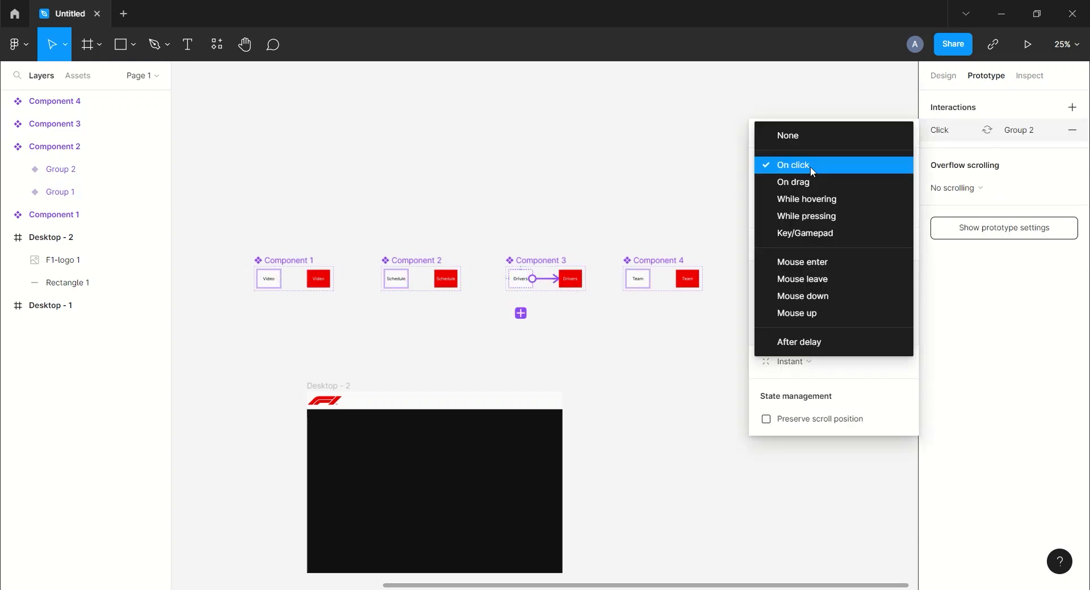
left_click(817, 208)
left_click(905, 134)
left_click(703, 173)
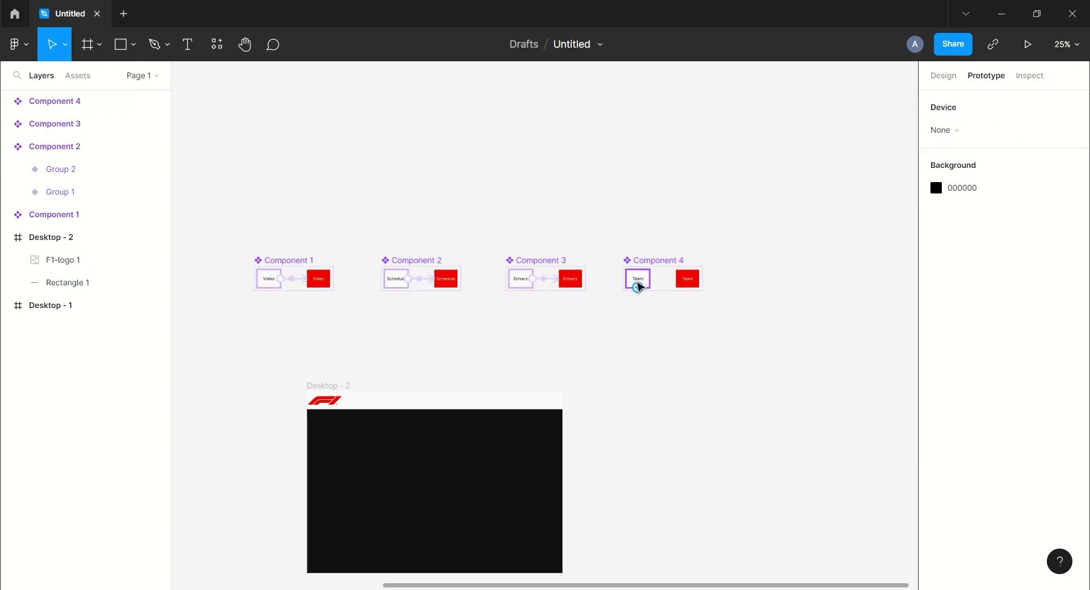
left_click_drag(649, 279, 687, 279)
left_click(810, 165)
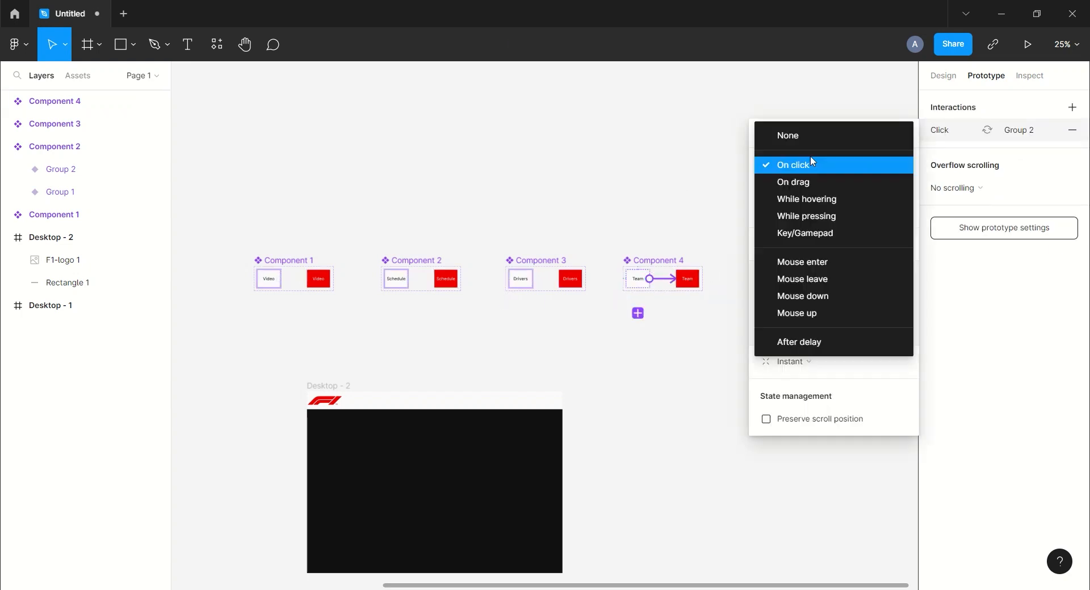
left_click(809, 205)
left_click(905, 135)
left_click(334, 240)
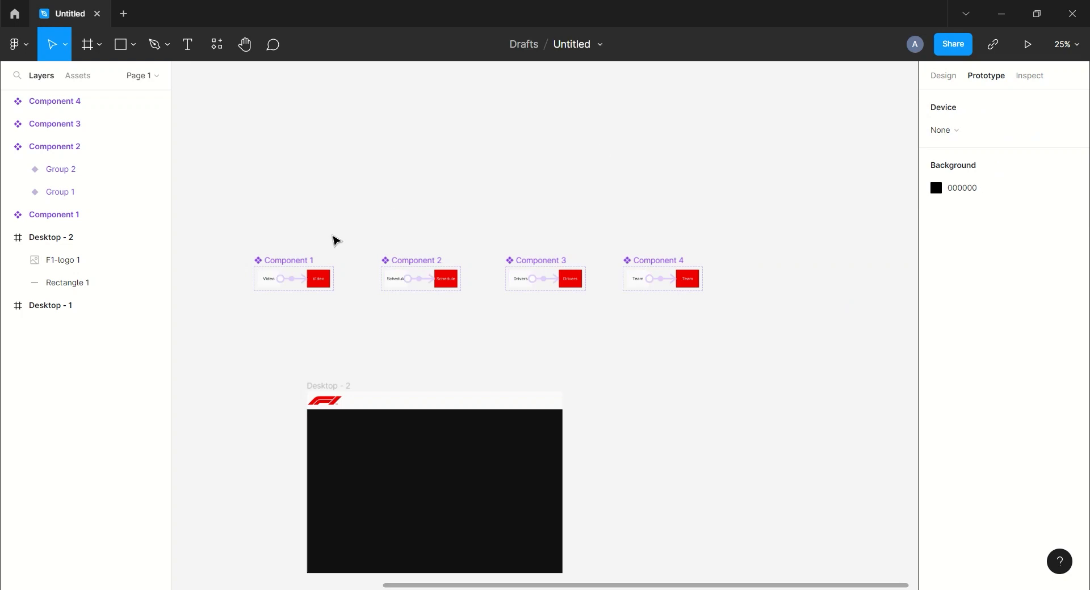
- Add a third variant to Components 1–4, moving Component 4 right to make room
left_click(269, 280)
key("ctrl+d")
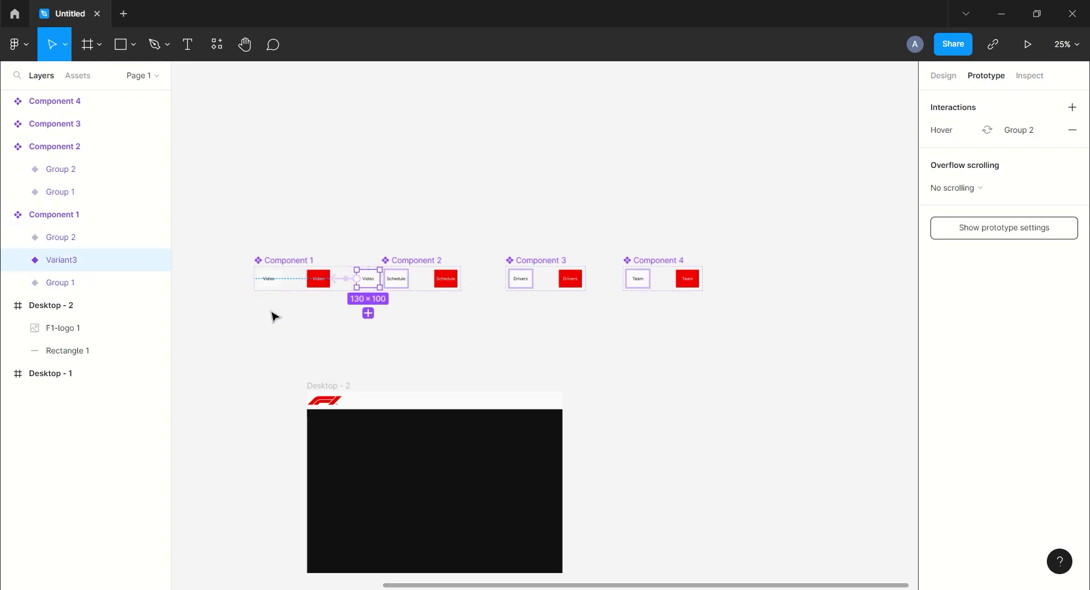
left_click(403, 289)
left_click(399, 315)
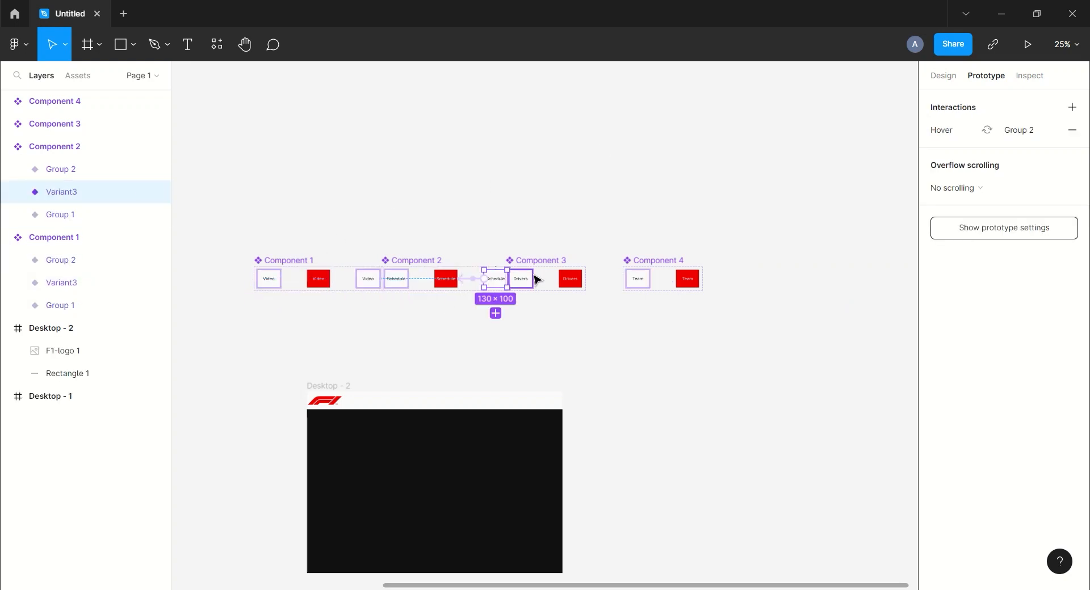
left_click(526, 279)
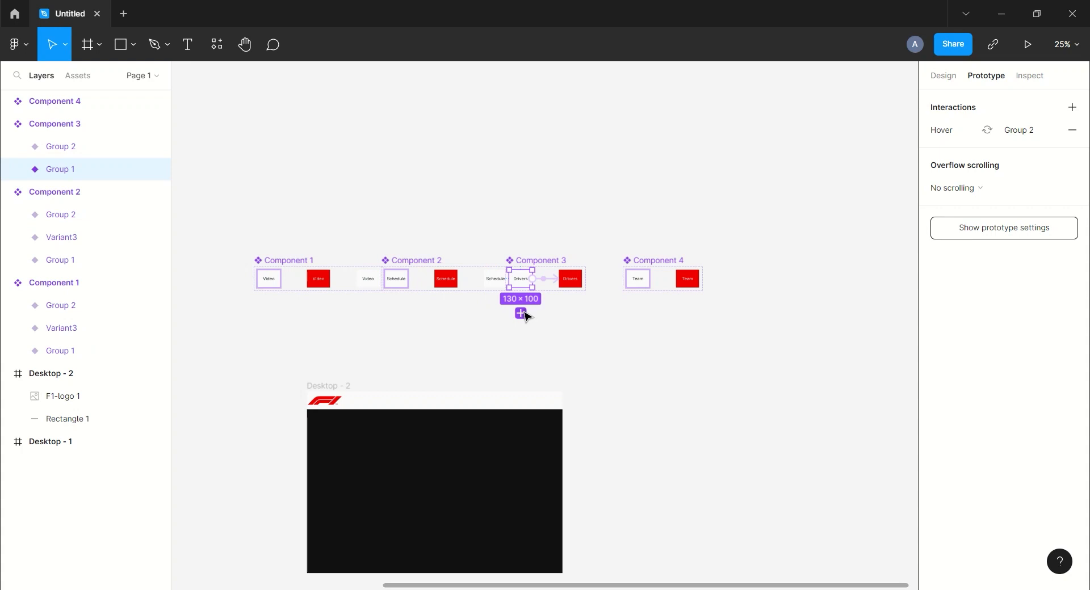
left_click(520, 313)
left_click_drag(653, 260, 674, 261)
left_click(659, 279)
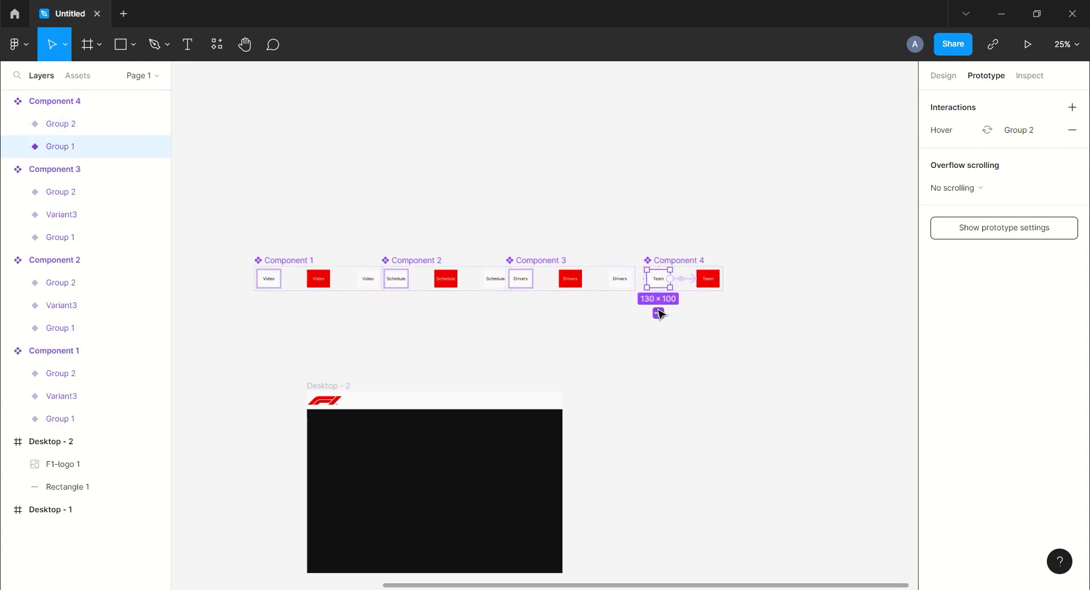
left_click(659, 314)
left_click(615, 358)
left_click_drag(540, 360, 552, 293)
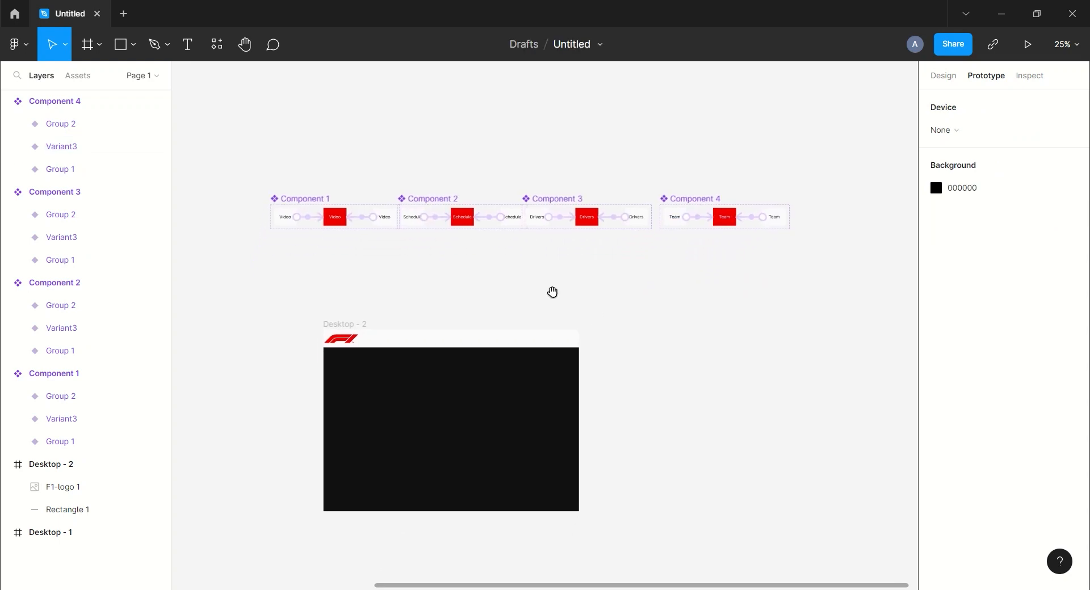
- Place Video and Schedule link instances into Desktop - 2's top nav bar
scroll(553, 295, "up", 3)
left_click_drag(379, 243, 542, 259)
left_click_drag(396, 121, 555, 365)
left_click(619, 284)
left_click_drag(653, 122, 609, 365)
left_click(718, 263)
- Place Drivers and Team link instances beside them in the nav bar
left_click_drag(743, 261, 617, 272)
left_click_drag(766, 139, 514, 384)
left_click(643, 291)
left_click_drag(648, 291, 546, 279)
left_click_drag(618, 256, 526, 251)
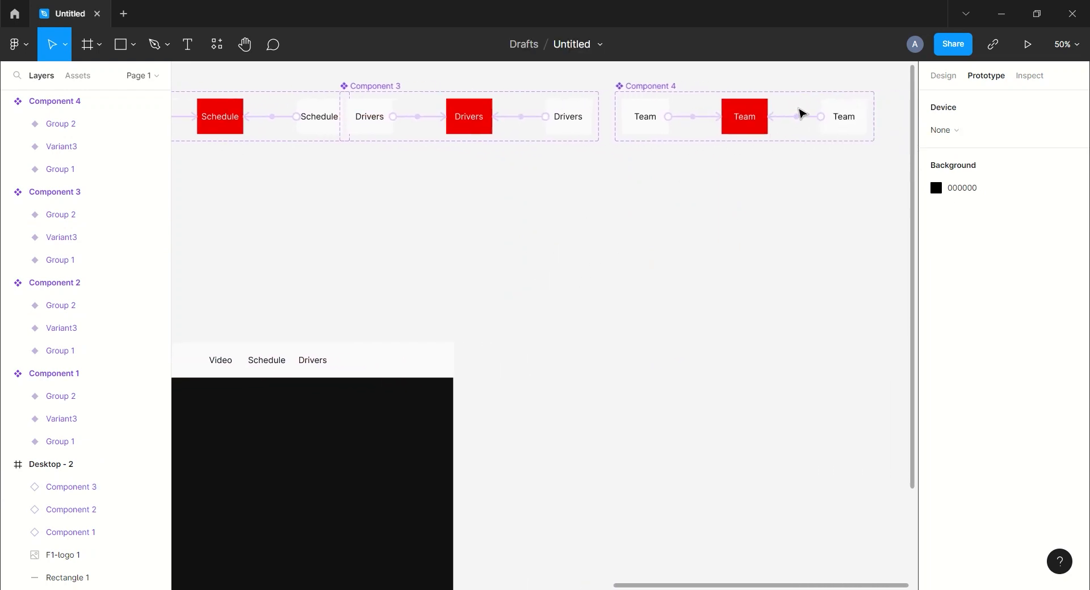
left_click_drag(842, 115, 360, 358)
left_click(409, 273)
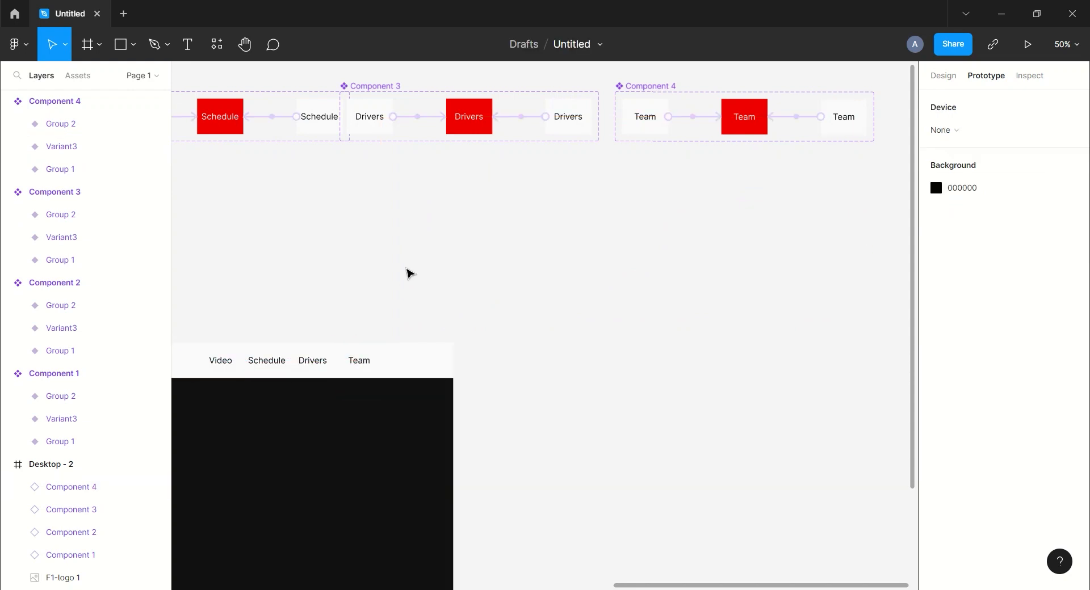
- Return to design properties, collapse Components 1–4 in Layers, and select the Desktop - 2 frame
scroll(423, 236, "left", 5)
left_click(943, 76)
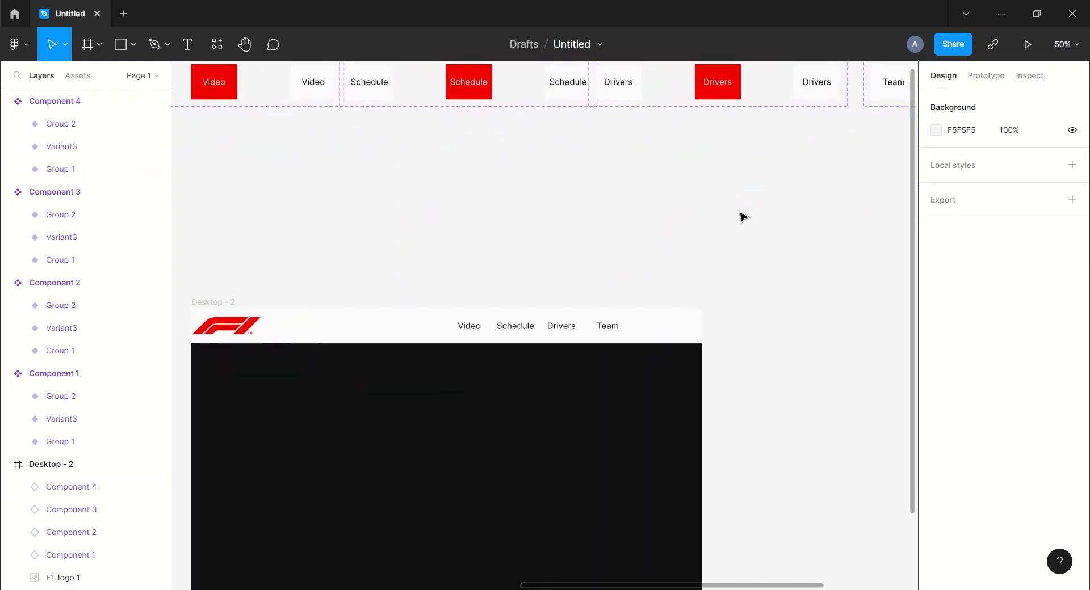
scroll(742, 217, "down", 3)
scroll(523, 267, "down", 3)
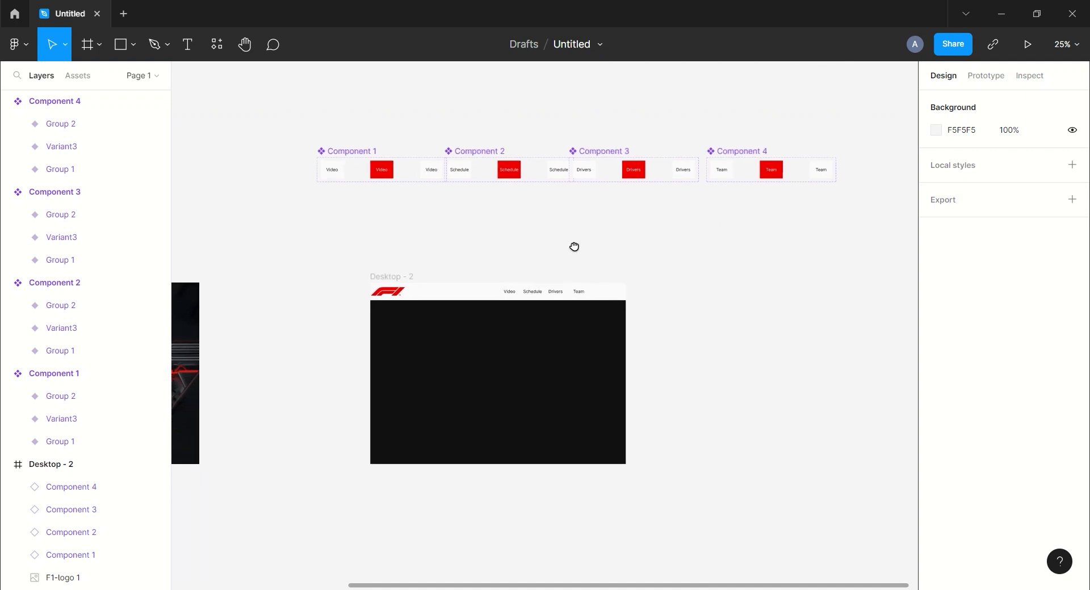
left_click(5, 101)
left_click(6, 123)
left_click(6, 147)
left_click(6, 169)
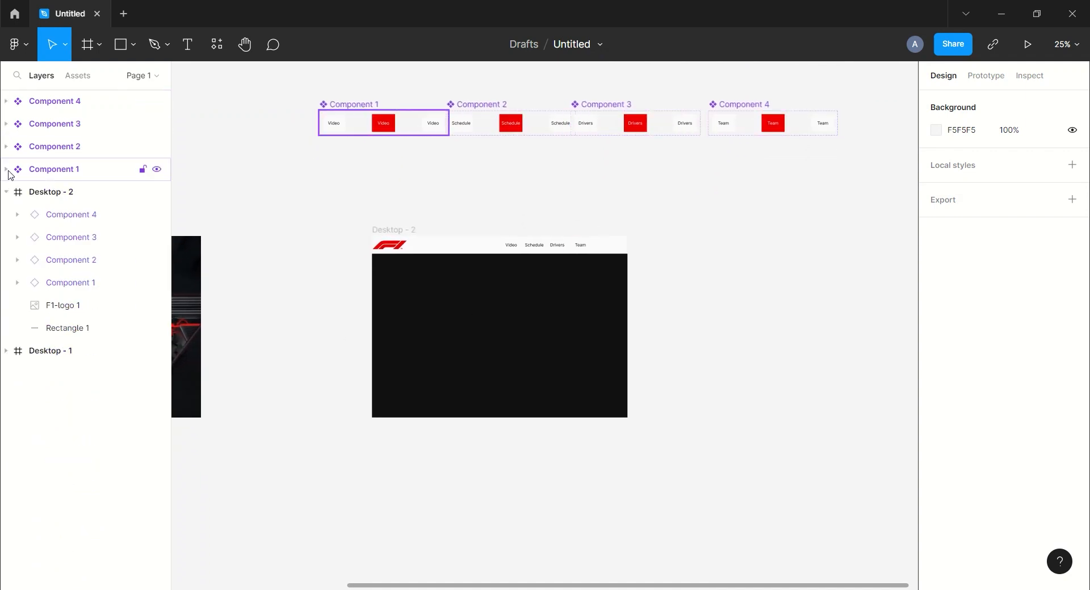
left_click(53, 192)
- Place the red bull GIF at Desktop - 2's top-left (X 0, Y 0), layered beneath the logo and links
left_click(465, 216)
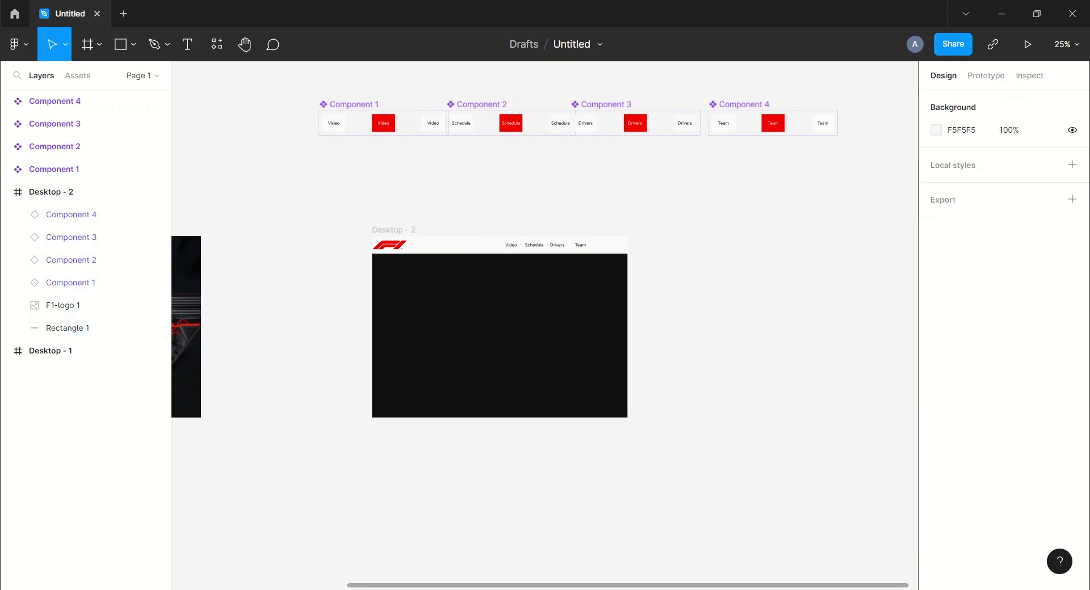
key("alt+Tab")
left_click_drag(321, 114, 447, 338)
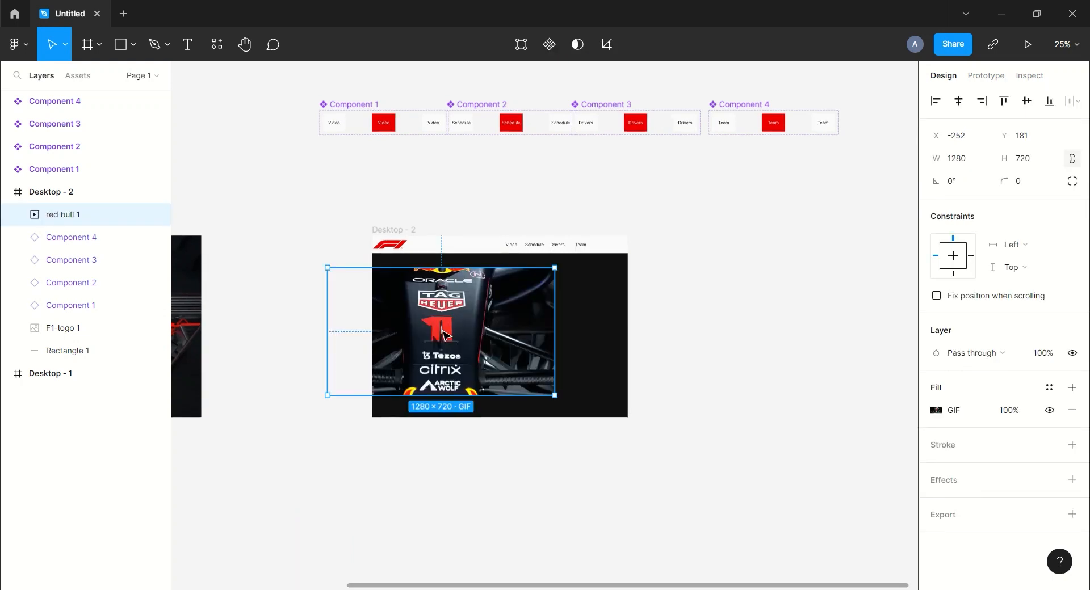
left_click_drag(427, 318, 470, 288)
left_click_drag(75, 211, 83, 363)
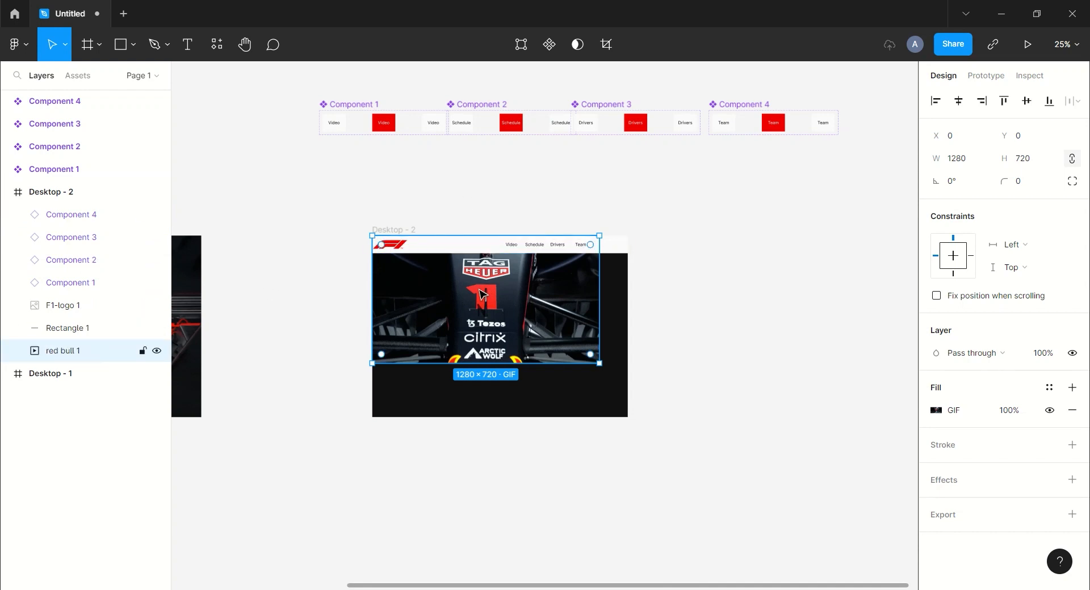
left_click(855, 377)
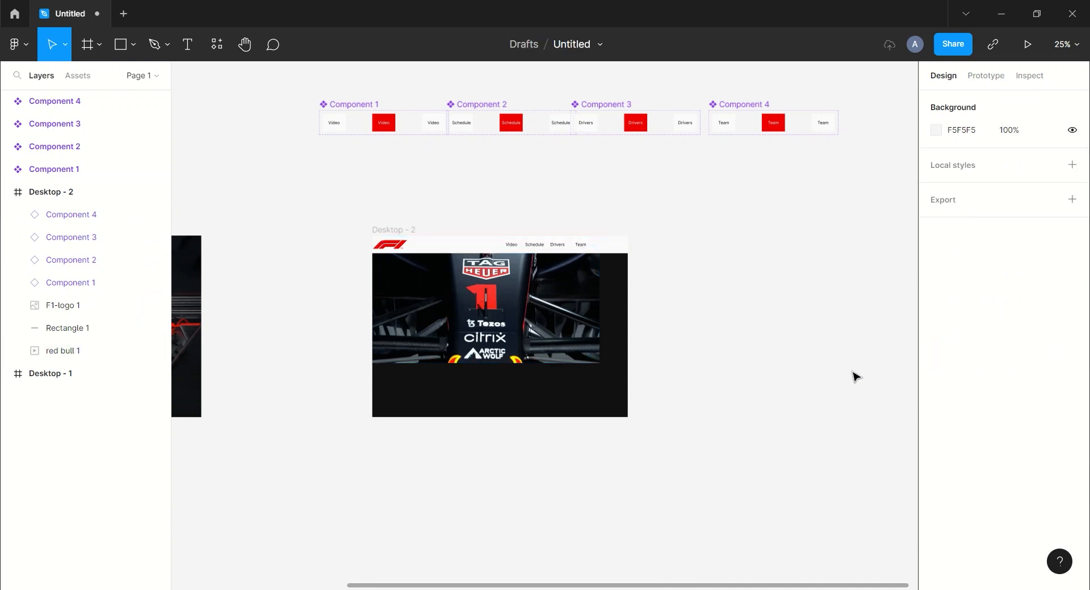
left_click(473, 339)
left_click(772, 401)
- Add the Red_Bull car image at the hero's lower right, enlarged to 992×992
key("alt+Tab")
left_click_drag(396, 105, 580, 392)
left_click_drag(613, 422, 659, 451)
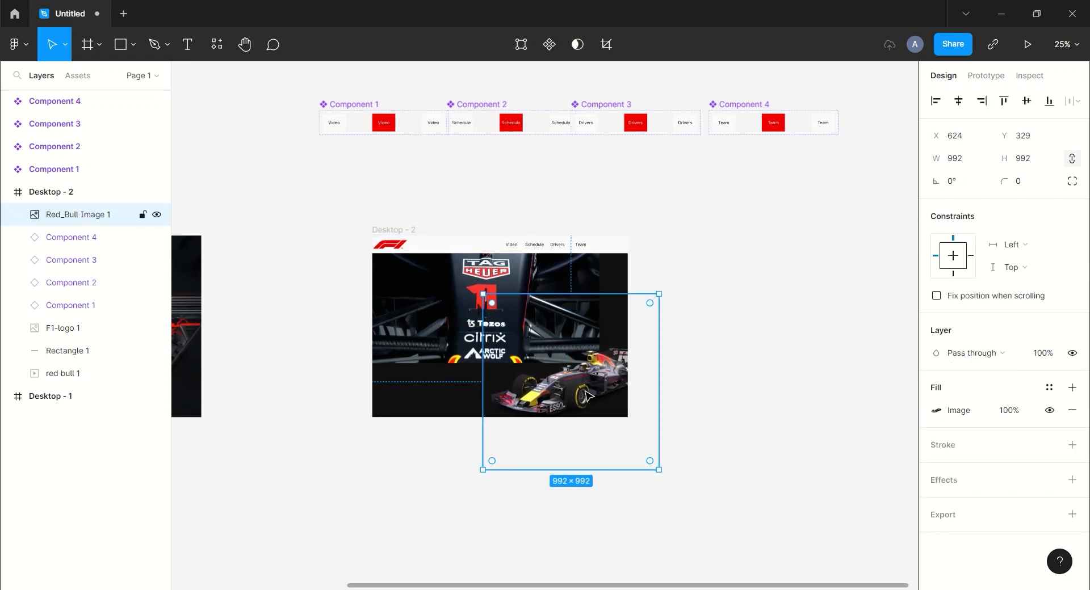
left_click(764, 416)
left_click_drag(625, 427, 662, 425)
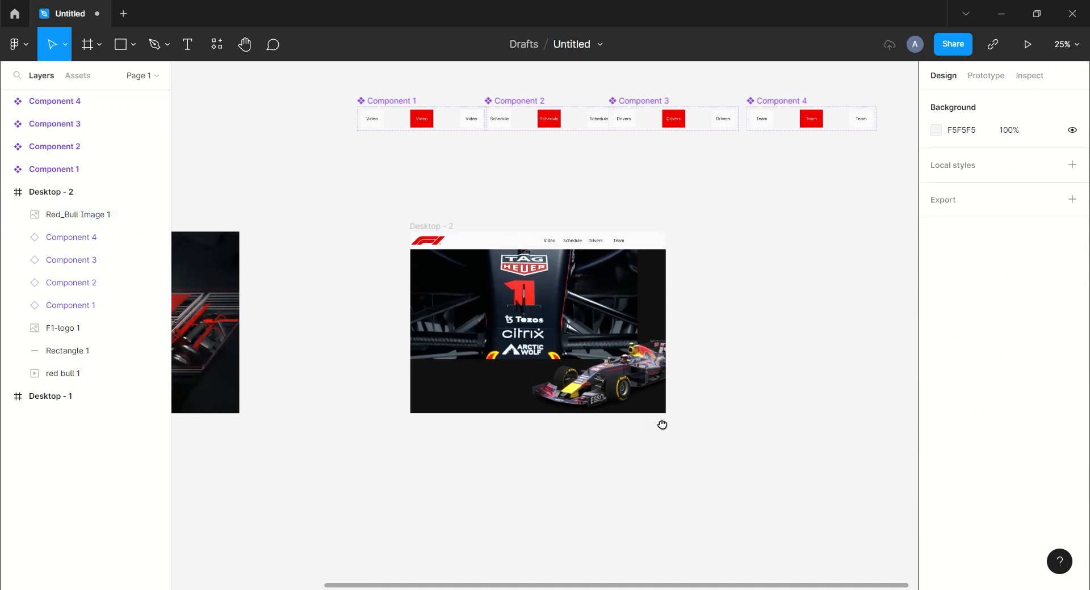
left_click(188, 45)
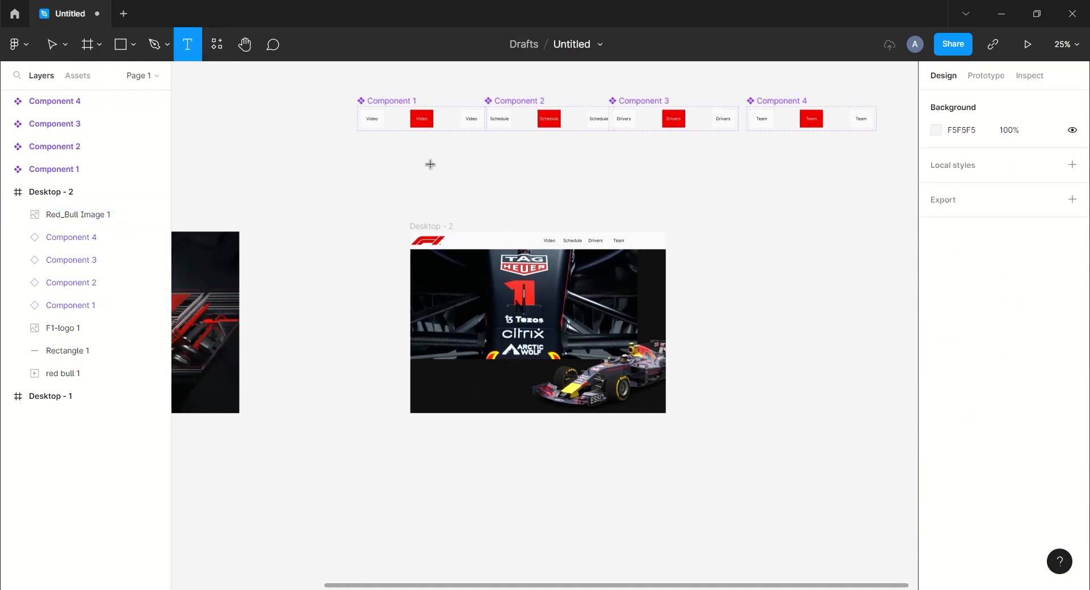
- Create the headline 'Head Wear tha's fit for glory' and move it into Desktop - 2
left_click(447, 176)
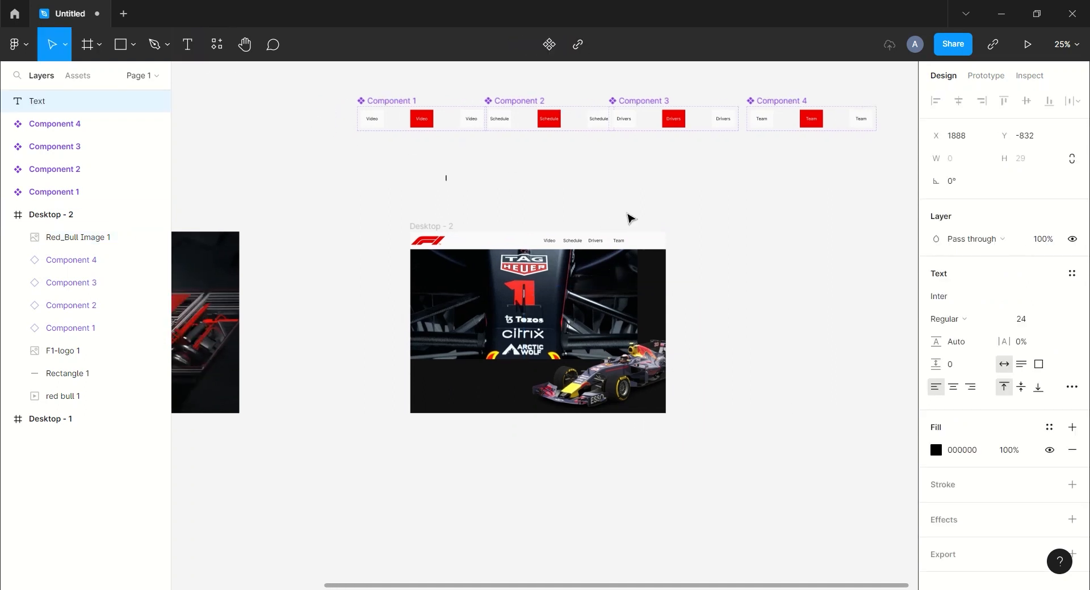
type("Head Wear tha's fit for")
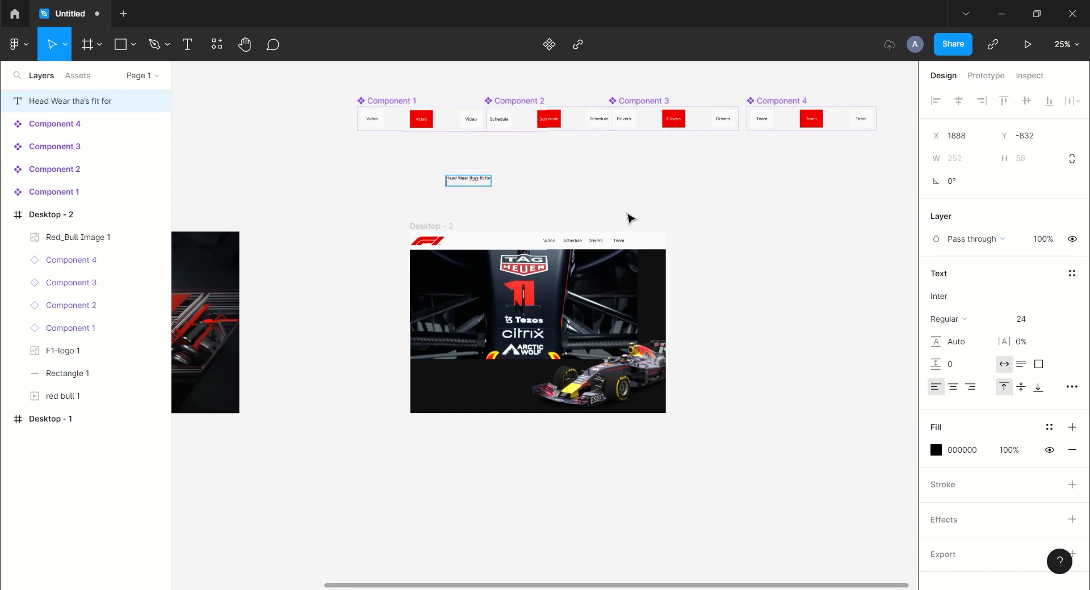
type(" glory")
key("Escape")
key("ctrl+equal")
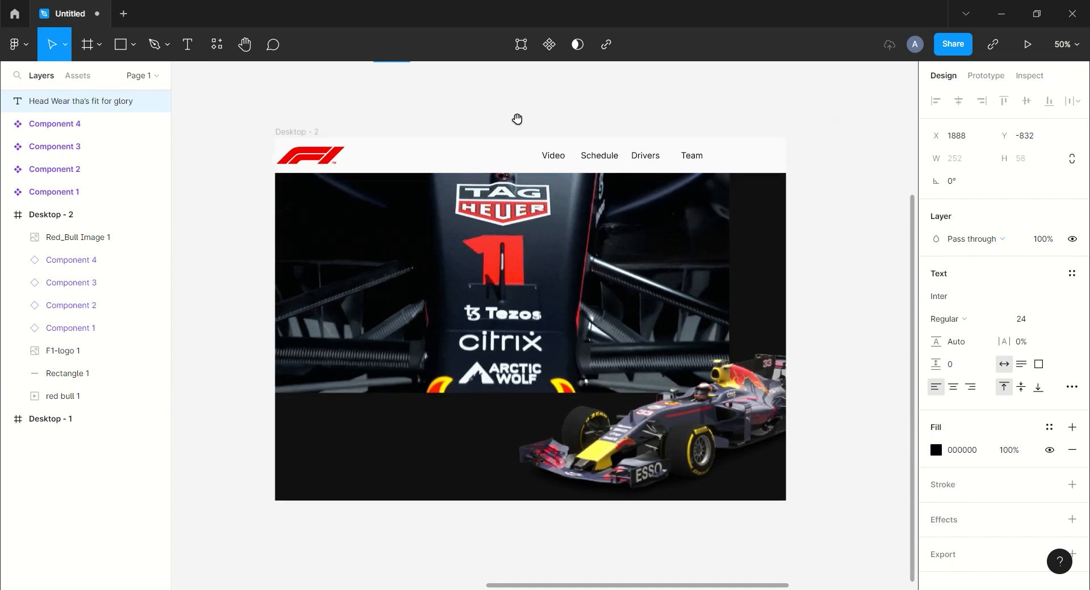
scroll(518, 133, "up", 2)
left_click_drag(392, 90, 344, 472)
- Style the headline with FAFAFA fill and Bebas Neue font at size 64
left_click(961, 563)
type("FAFAFA")
key("Return")
left_click(966, 418)
type("Beb")
key("Return")
left_click(1059, 436)
left_click(1042, 535)
left_click(1057, 437)
left_click(1047, 419)
- Nudge the headline into the hero's lower left corner
left_click_drag(370, 477, 360, 465)
left_click(520, 151)
scroll(521, 151, "down", 3)
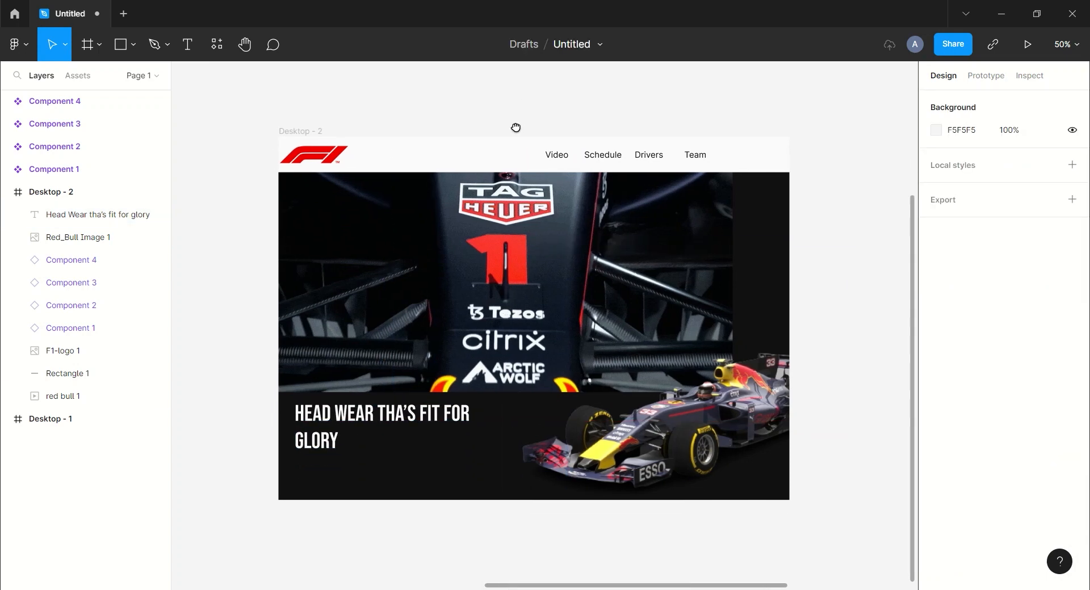
left_click(120, 44)
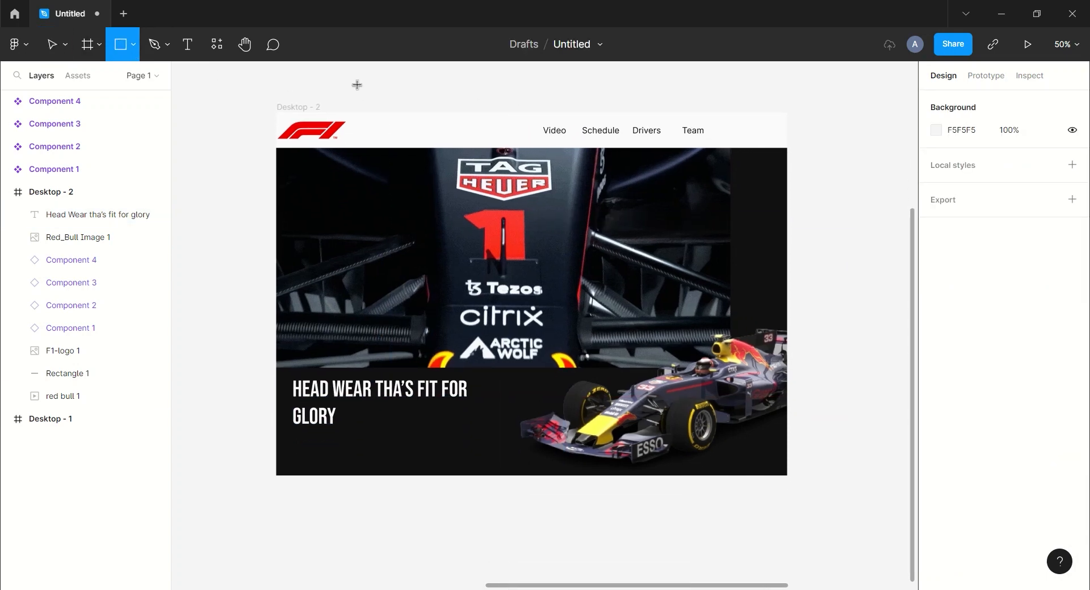
- Draw a red button rectangle 60 px tall above Desktop - 2
mouse_move(352, 70)
left_mouse_down()
mouse_move(441, 92)
mouse_move(421, 94)
left_mouse_up()
left_click(1029, 163)
type("60")
key("Return")
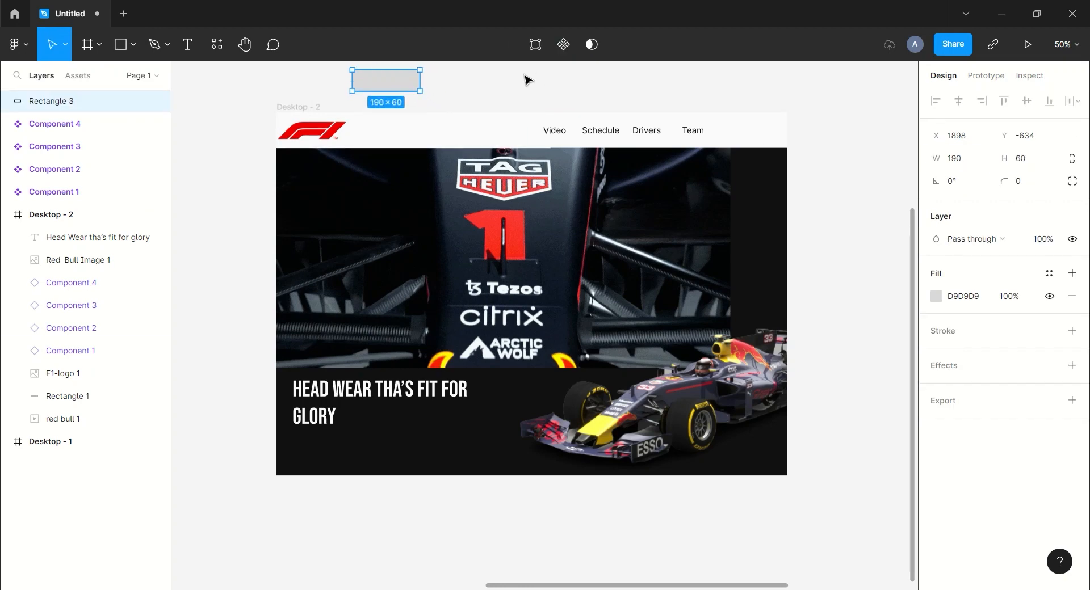
left_click(936, 296)
left_click(797, 520)
key("Escape")
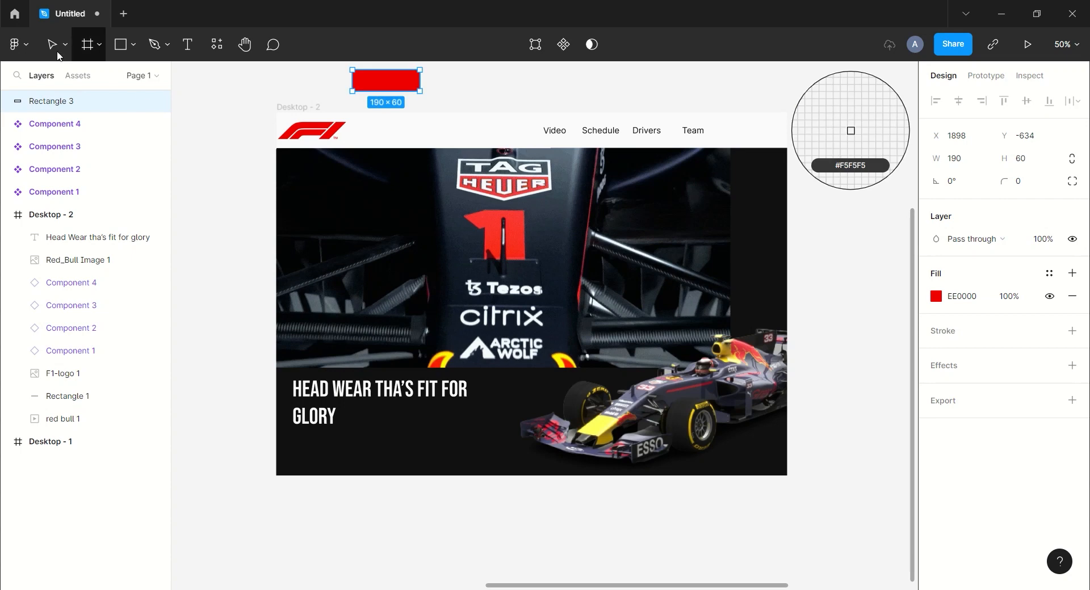
key("Escape")
- Add a Read Story label in Inter size 32, coloured FAFAFA, on the red rectangle
left_click(188, 44)
left_click(195, 98)
type("Read Story")
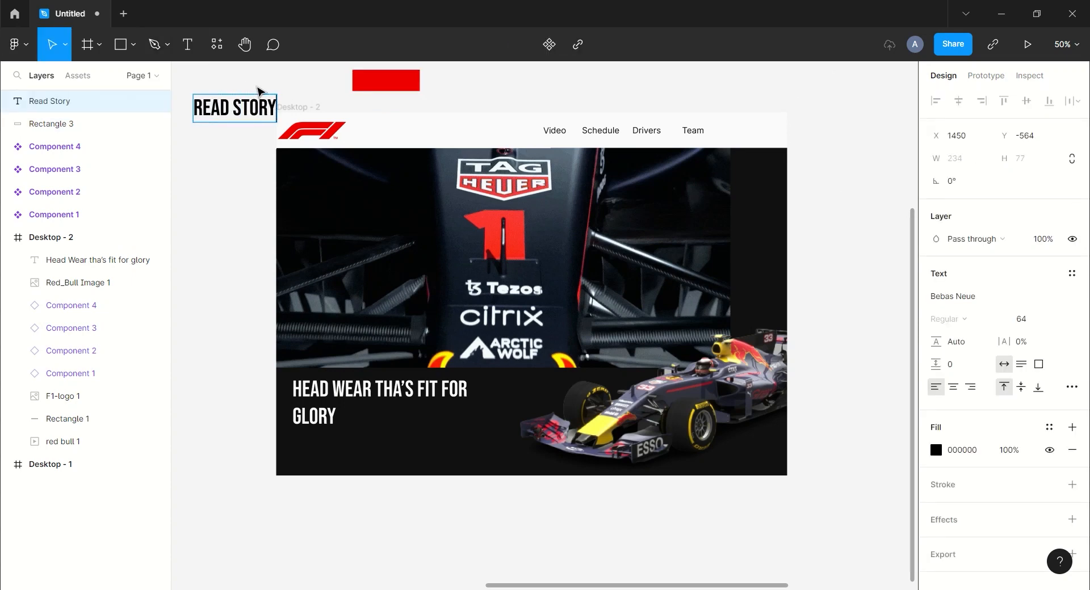
key("Escape")
left_click(1002, 300)
key("Return")
left_click(1022, 319)
left_click(1036, 250)
left_click_drag(224, 105, 387, 84)
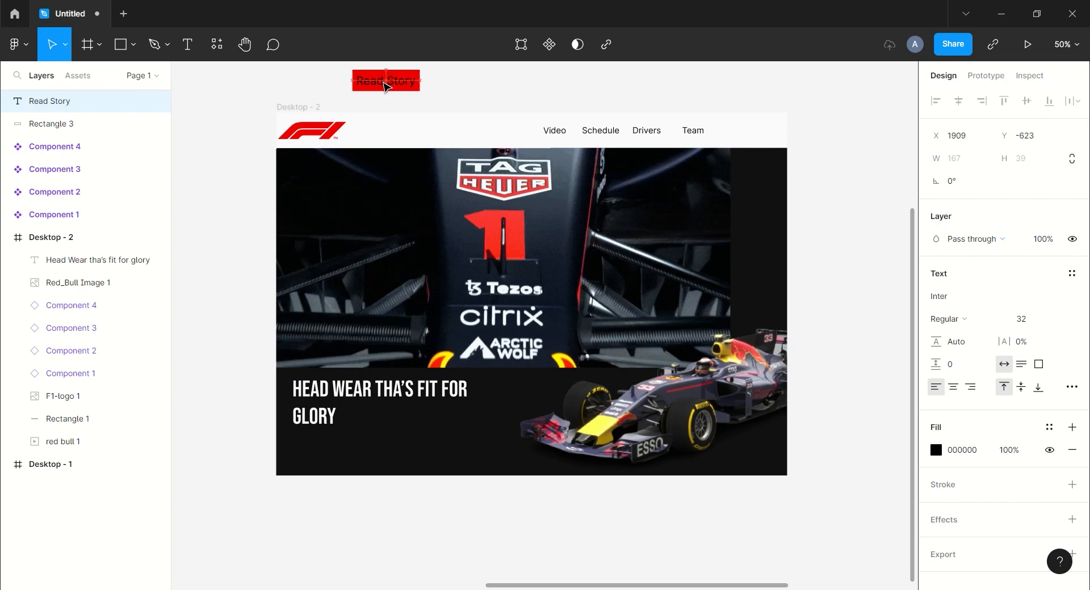
left_click(961, 450)
type("fa")
key("Return")
- Group the label with the rectangle and place the button below the headline in Desktop - 2
left_click(535, 99)
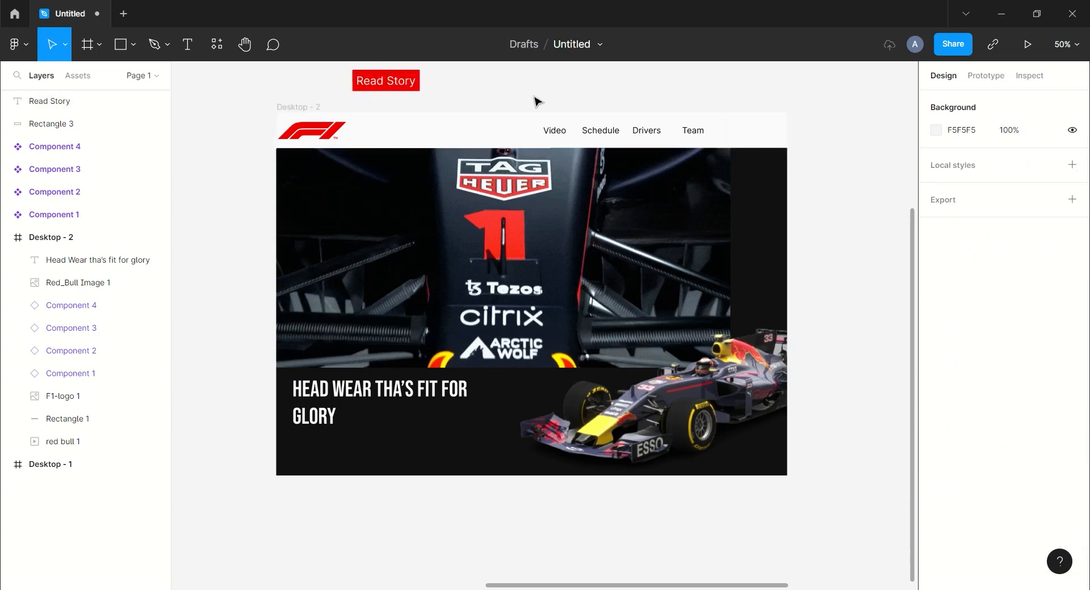
scroll(523, 151, "up", 2)
left_click_drag(338, 111, 458, 165)
key("ctrl+g")
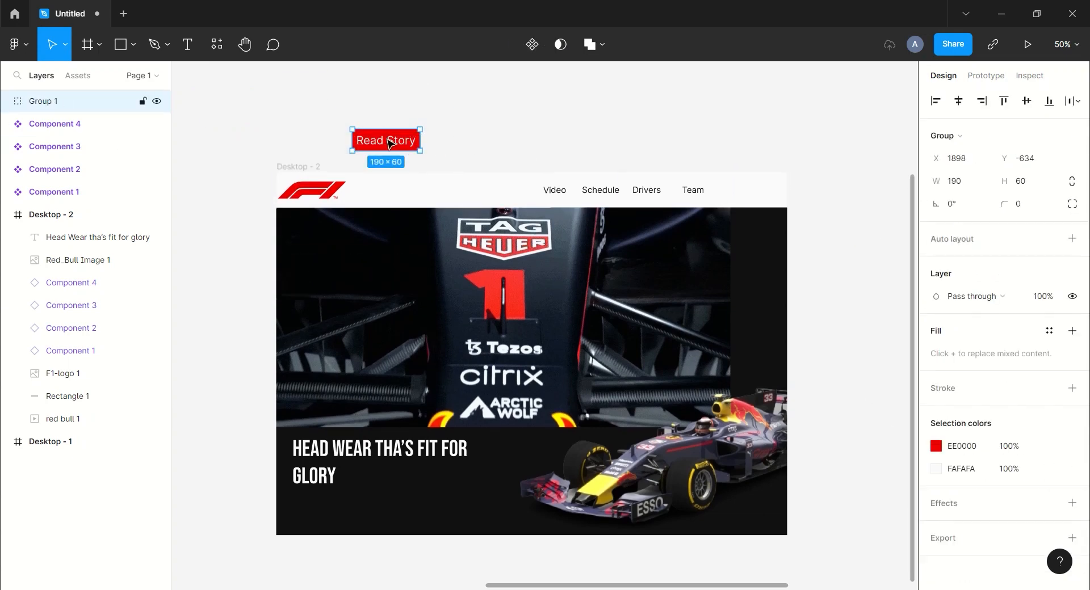
left_click_drag(384, 143, 325, 505)
- Zoom out to 25% and select the Desktop - 2 frame
left_click(848, 322)
left_click_drag(848, 322, 727, 288)
key("minus")
left_click(339, 234)
left_click(341, 233)
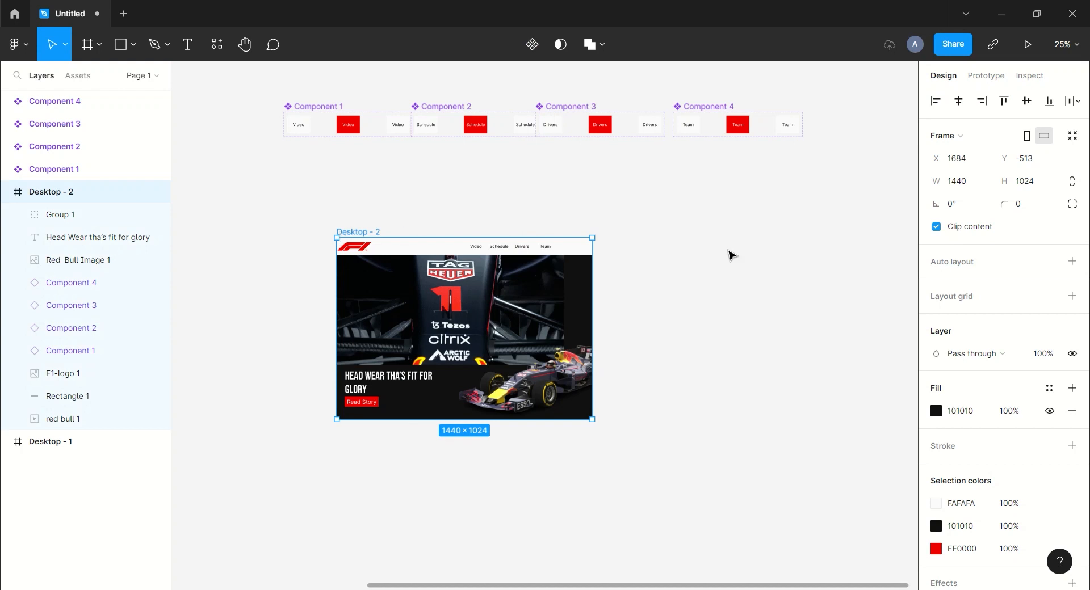
- Duplicate Desktop - 2 as Desktop - 3 and move the copy to the right
key("ctrl+d")
left_click_drag(623, 234, 762, 234)
left_click(688, 201)
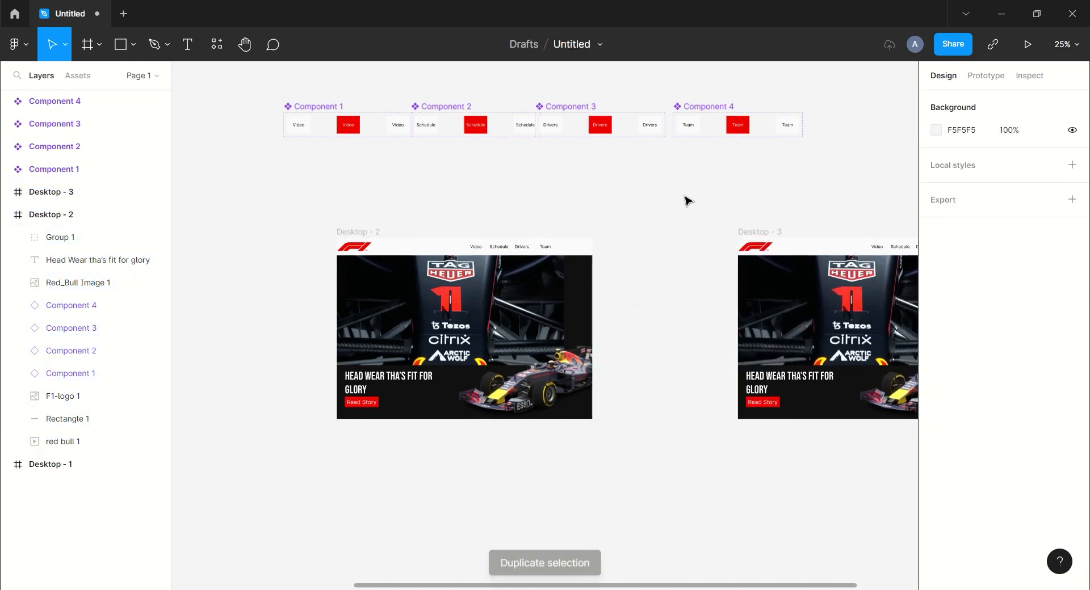
scroll(675, 204, "right", 1)
scroll(675, 205, "down", 1)
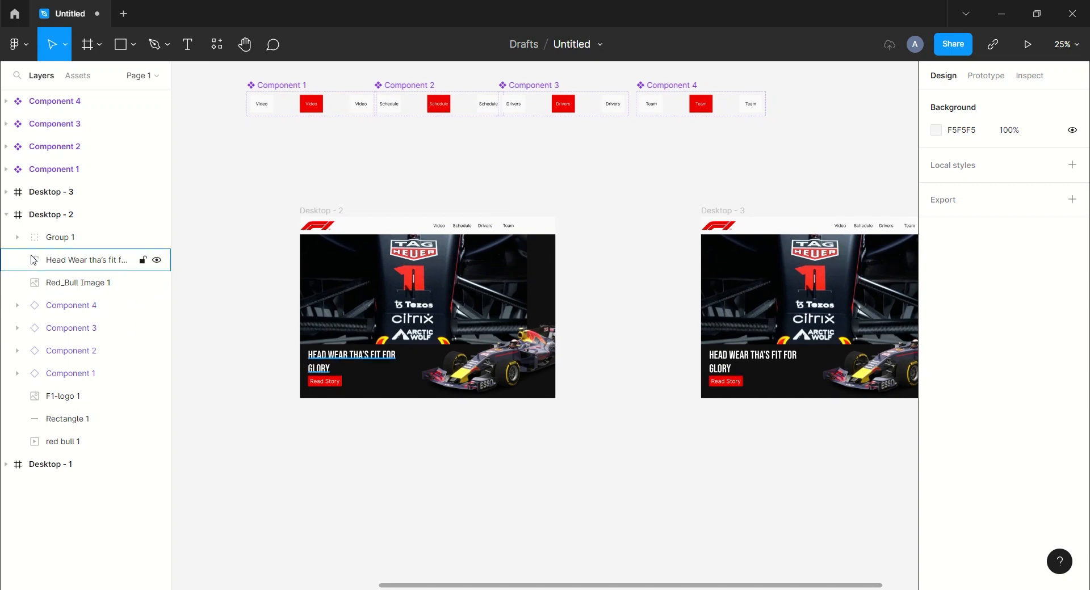
- Group the headline and Read Story button as Group 2 inside Desktop - 2
left_click(32, 262)
left_click(64, 241, "shift")
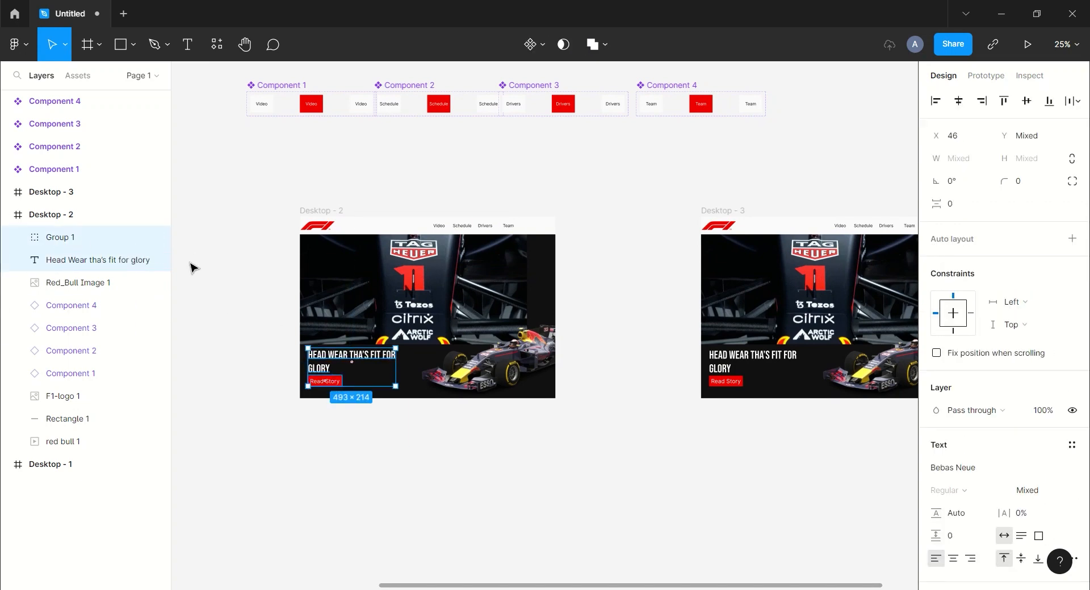
key("ctrl+g")
left_click_drag(331, 359, 237, 355)
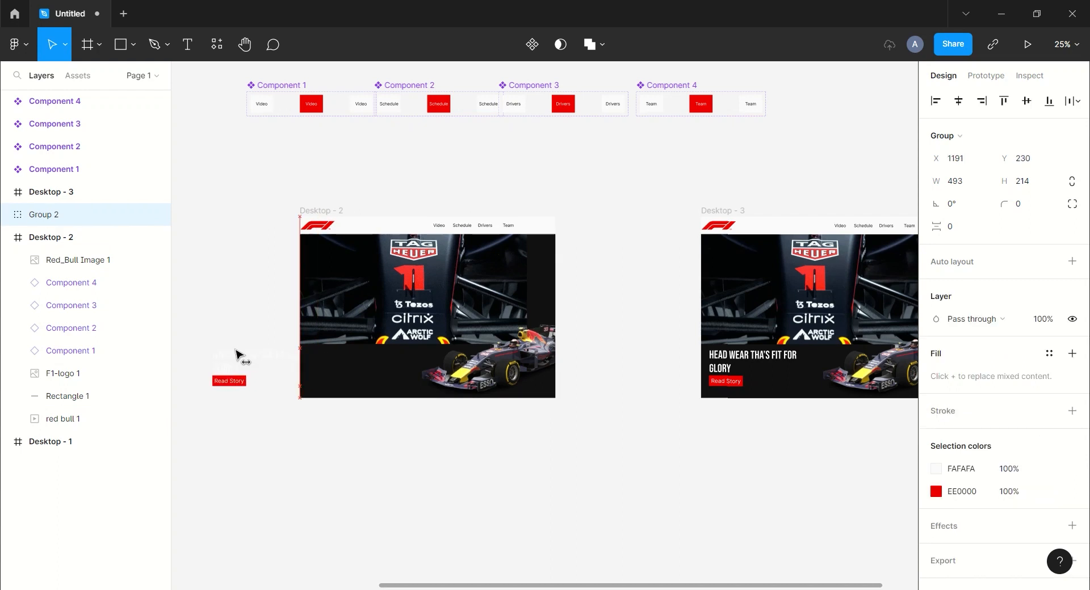
left_click_drag(81, 220, 83, 257)
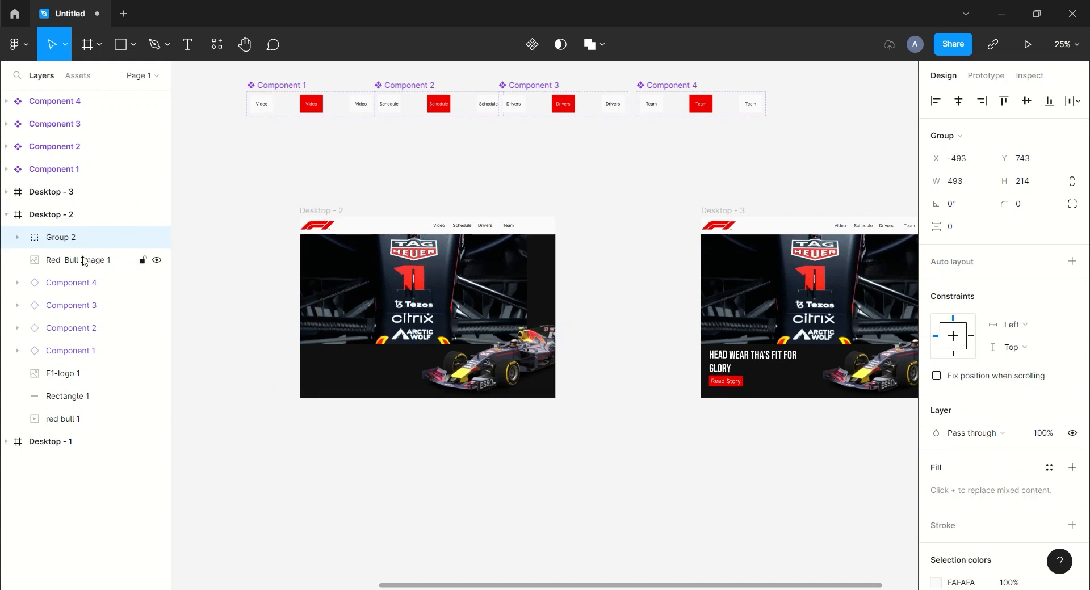
- Move Red_Bull Image 1 to the top of Desktop - 2's layers and fade its fill to 5%
left_click(61, 260)
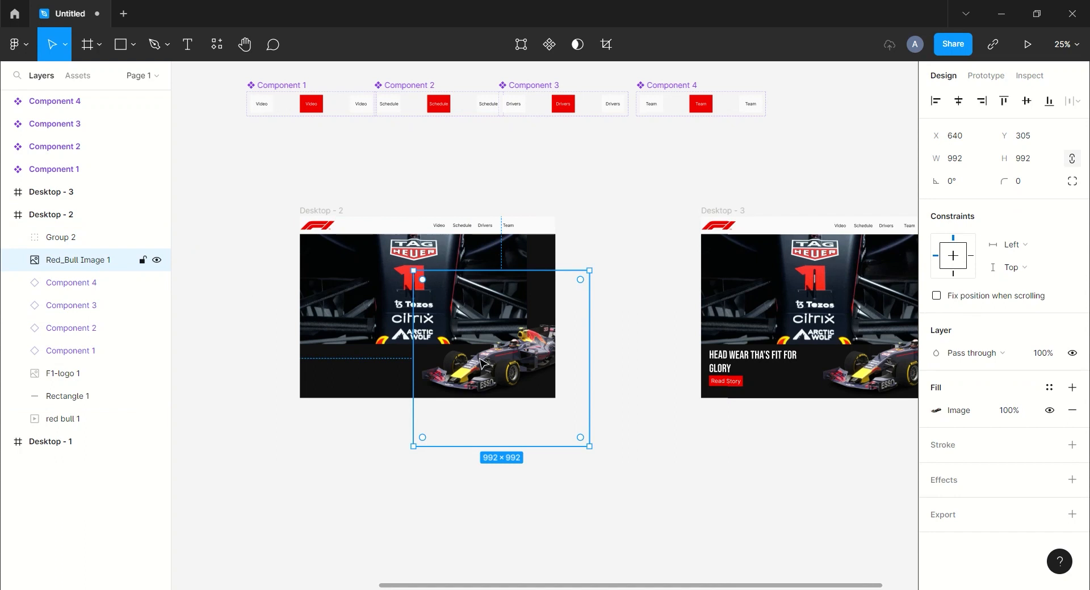
left_click_drag(497, 365, 601, 365)
left_click_drag(74, 214, 81, 254)
left_click_drag(1013, 414, 1003, 416)
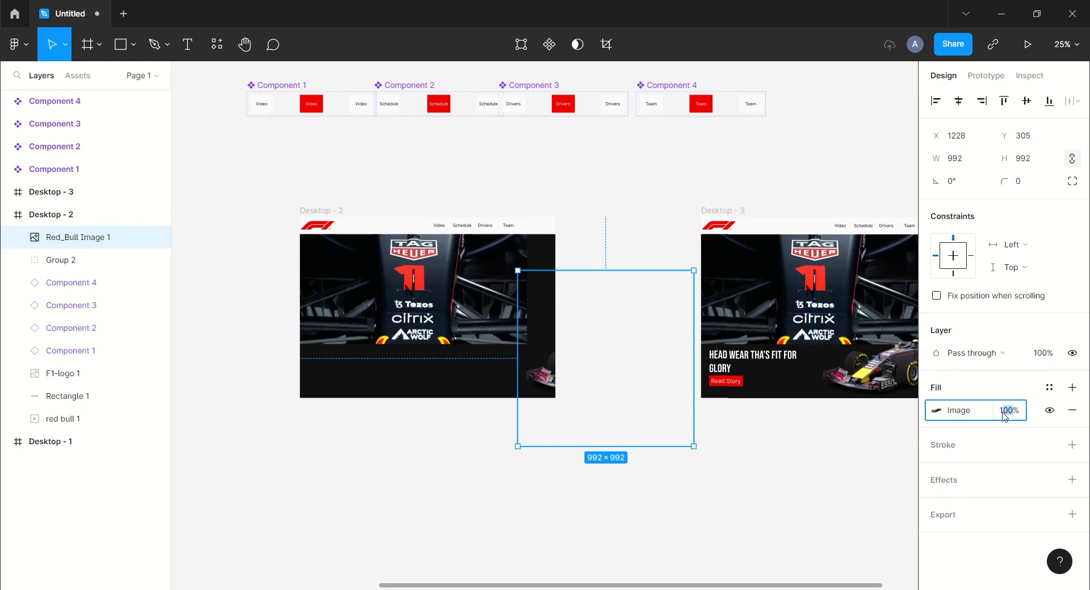
key("Return")
left_click(816, 461)
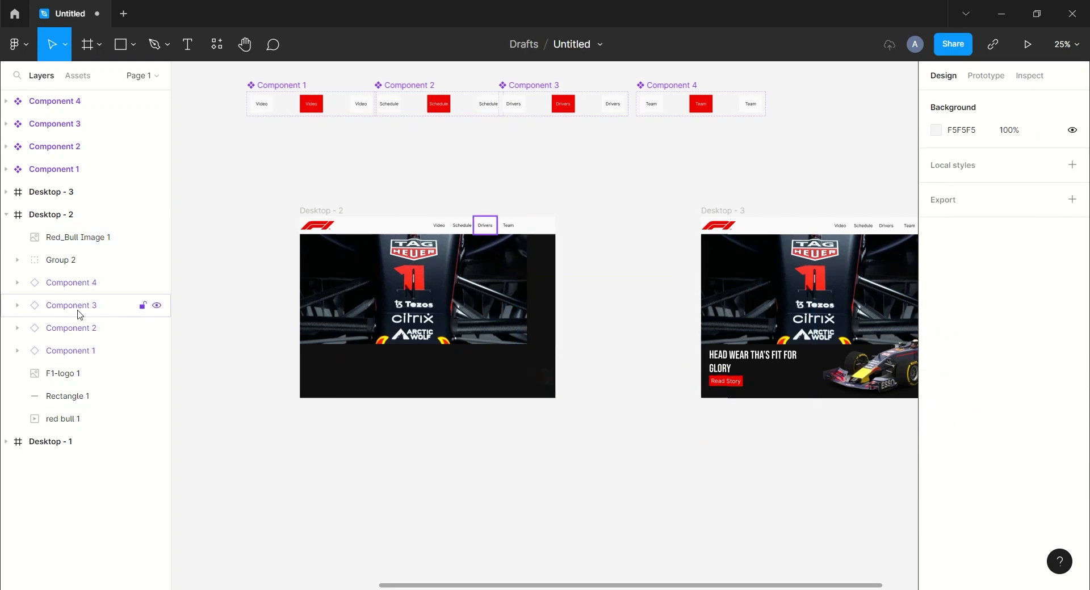
- Fade the red bull 1 GIF's fill opacity to 5%
left_click(80, 418)
left_click(1000, 417)
type("5")
key("Return")
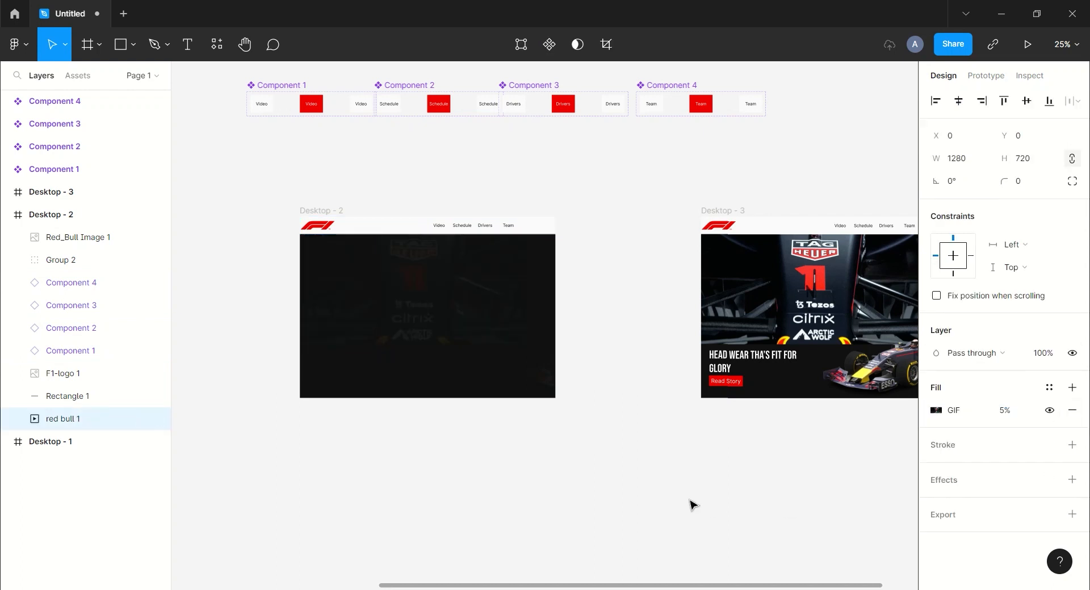
left_click(690, 501)
left_click_drag(752, 458, 566, 448)
scroll(687, 454, "left", 3)
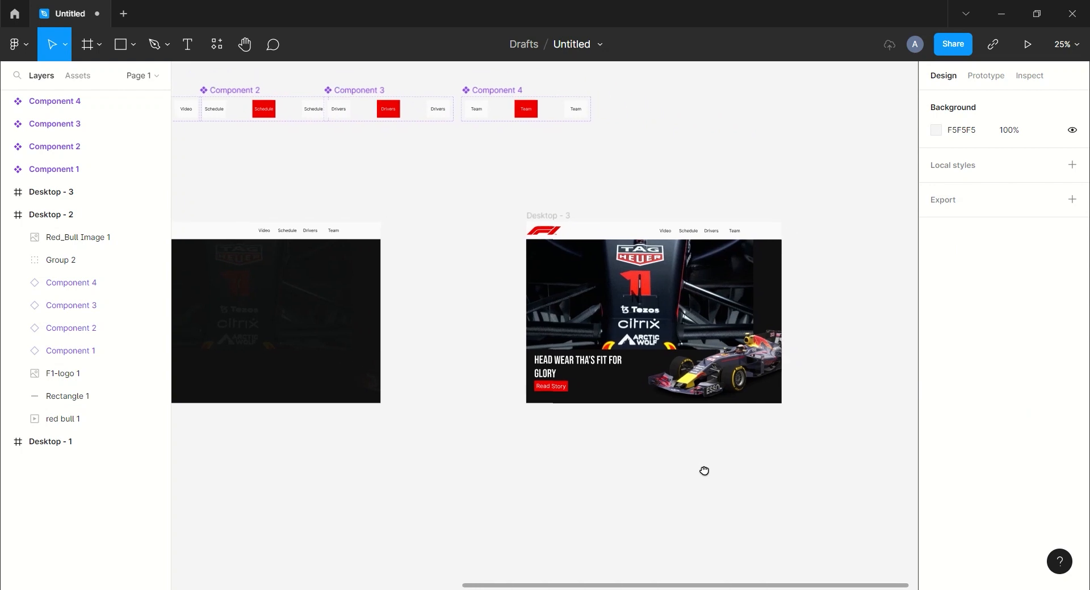
left_click(973, 79)
key("minus")
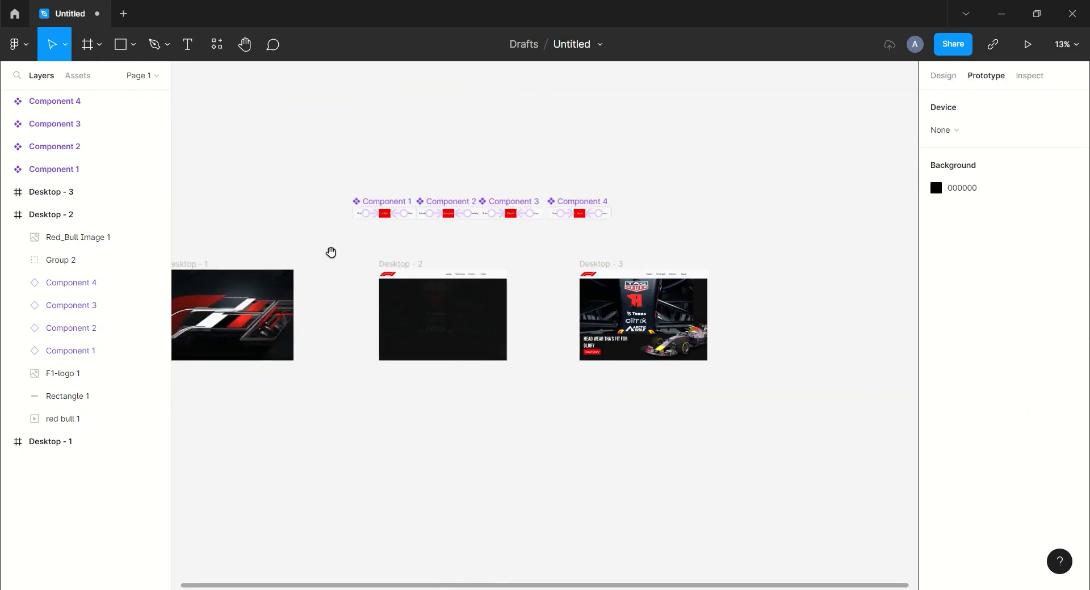
- Link Desktop - 1 to Desktop - 2 with an After delay trigger of 2000 ms
scroll(318, 267, "left", 1)
left_click(233, 273)
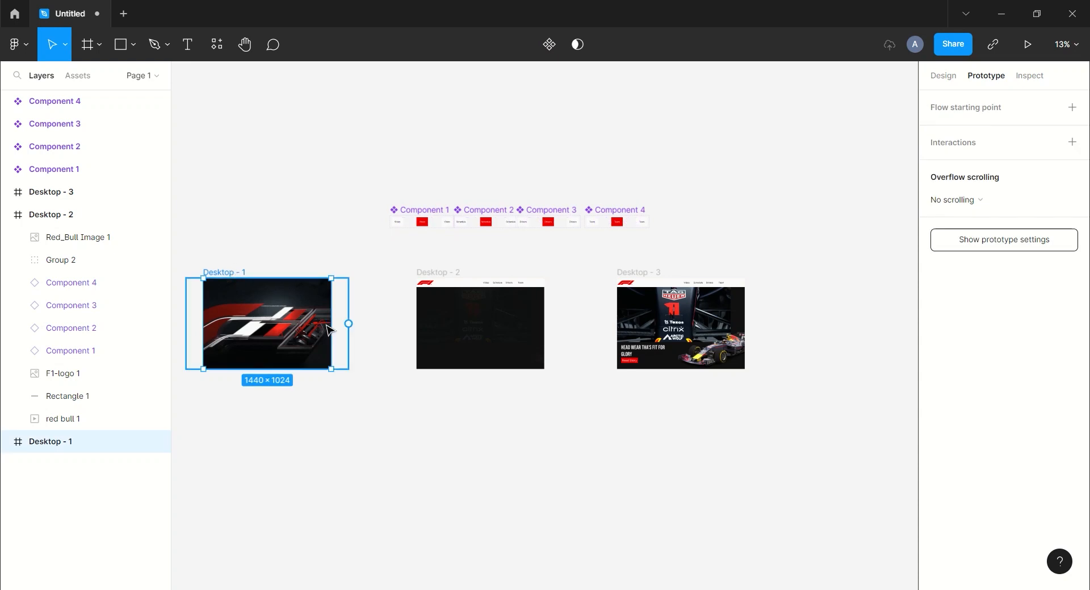
left_click_drag(331, 323, 446, 339)
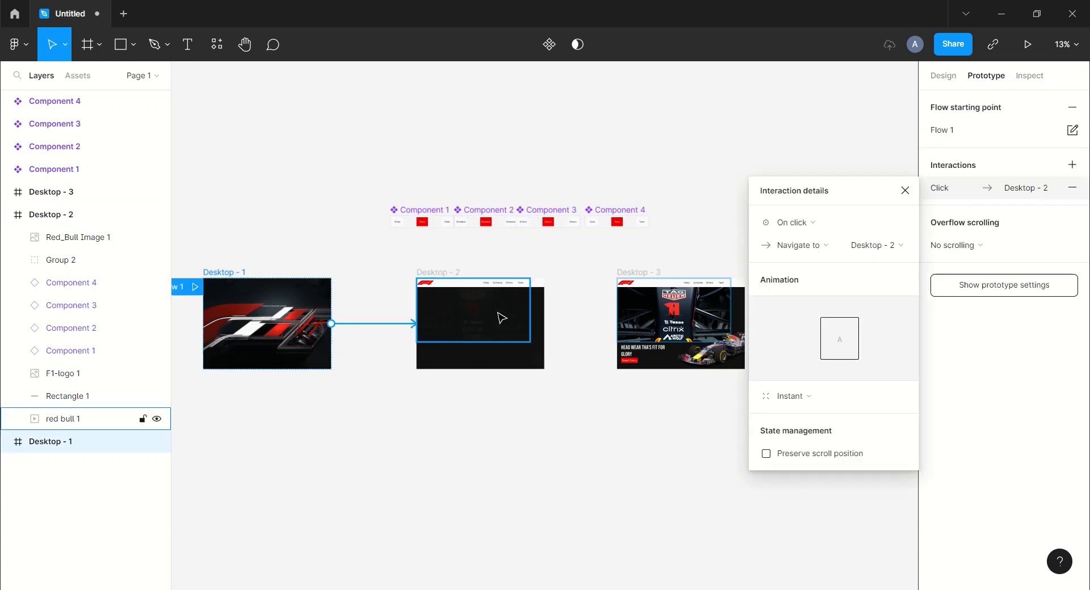
left_click(832, 223)
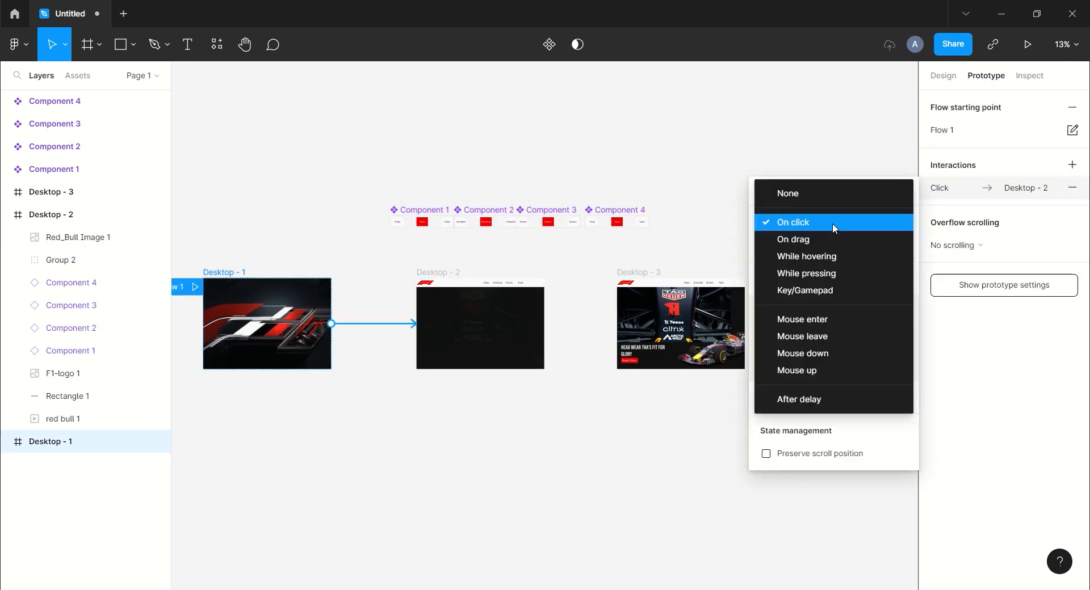
left_click(813, 399)
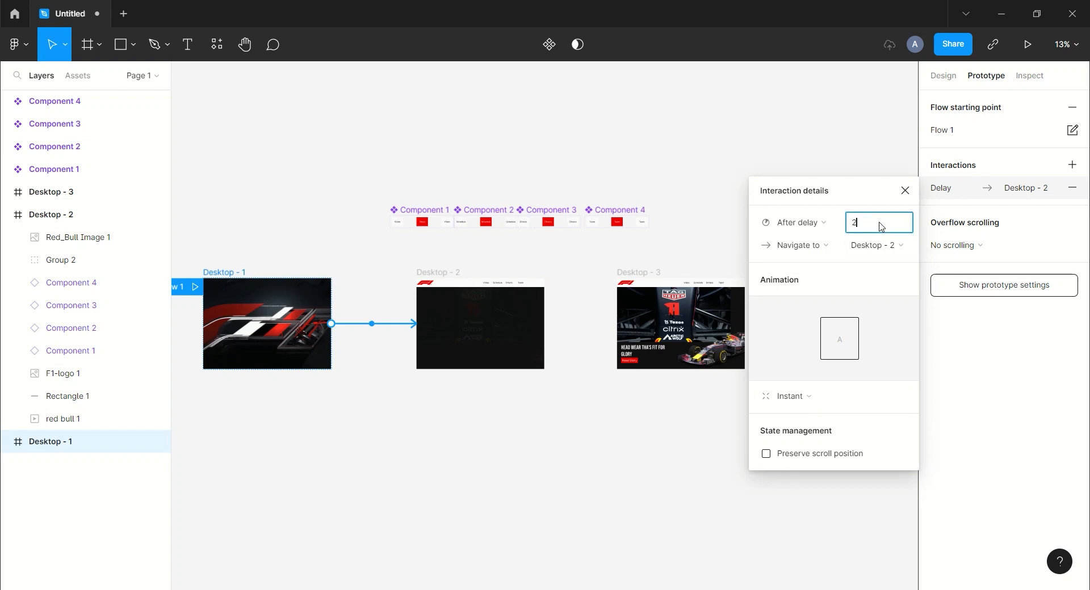
left_click(904, 191)
- Link Desktop - 2 to Desktop - 3 after a 1 ms delay using Smart animate
left_click(439, 273)
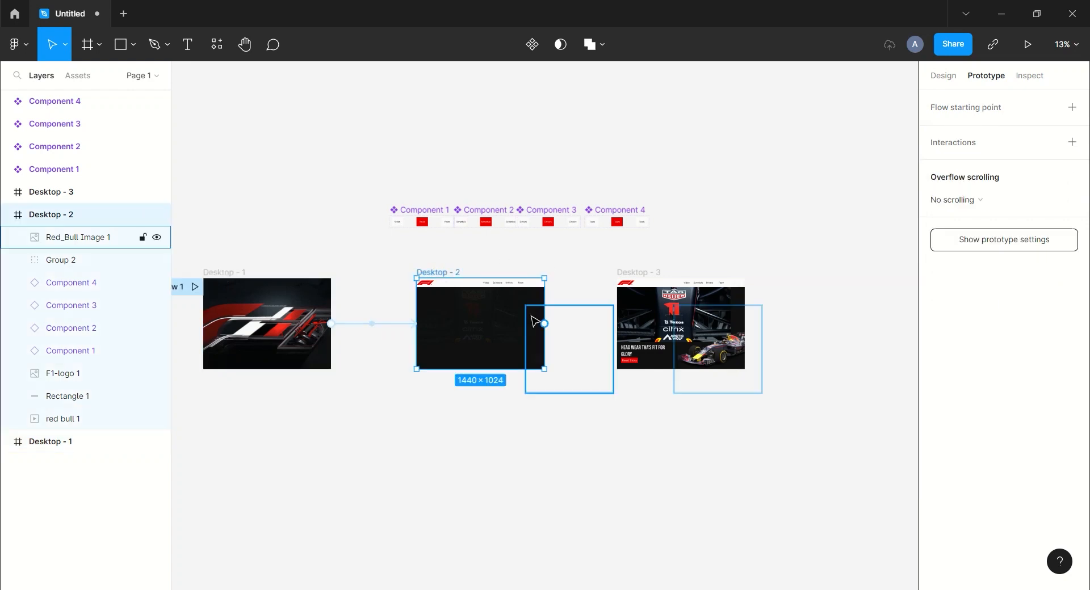
left_click_drag(480, 370, 644, 332)
left_click(854, 200)
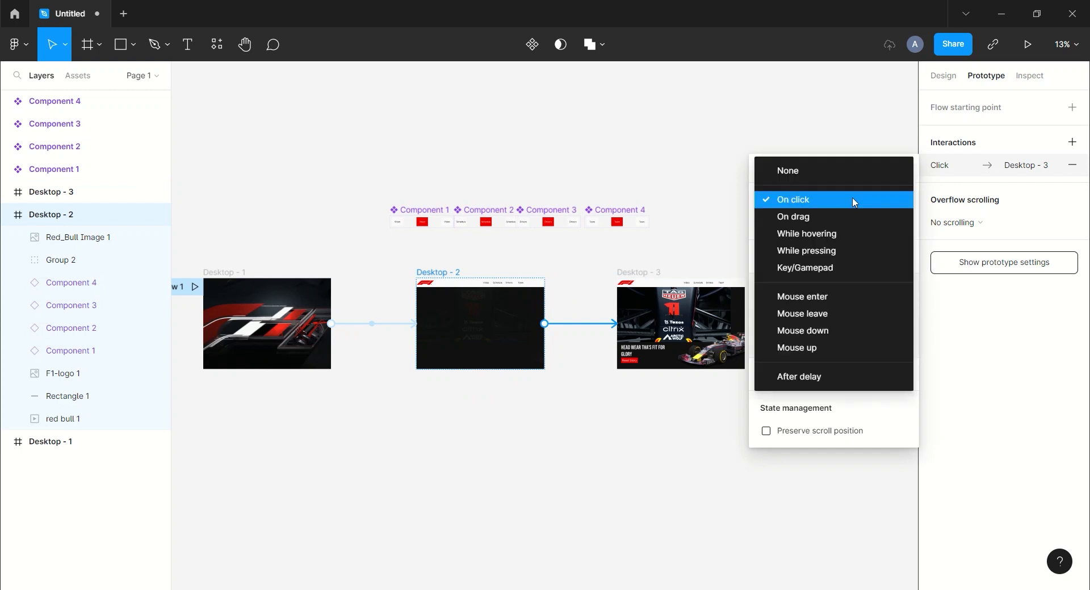
left_click(799, 377)
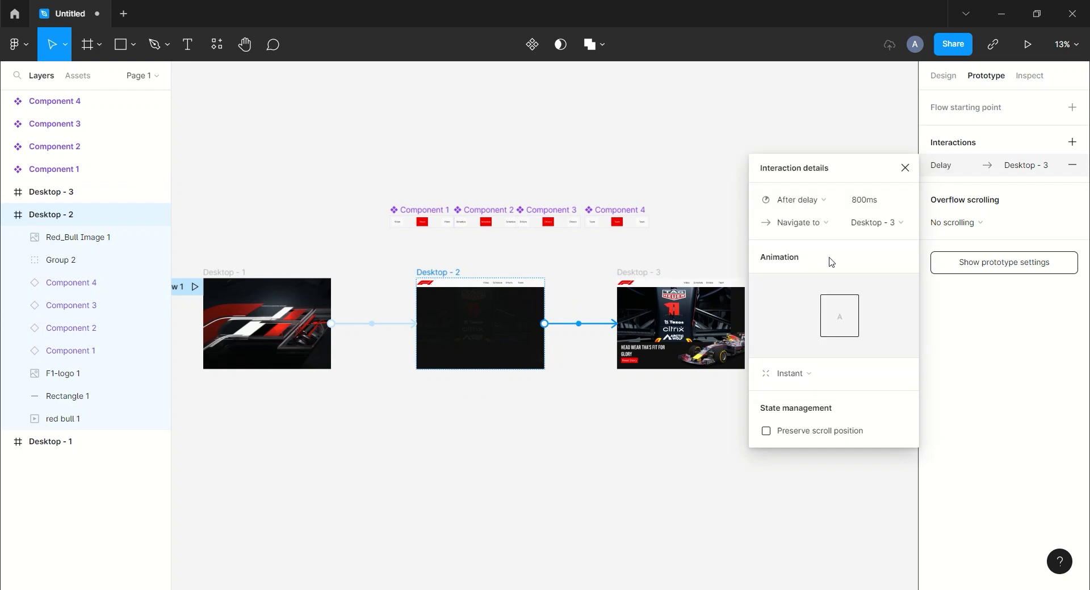
left_click(795, 381)
left_click(797, 409)
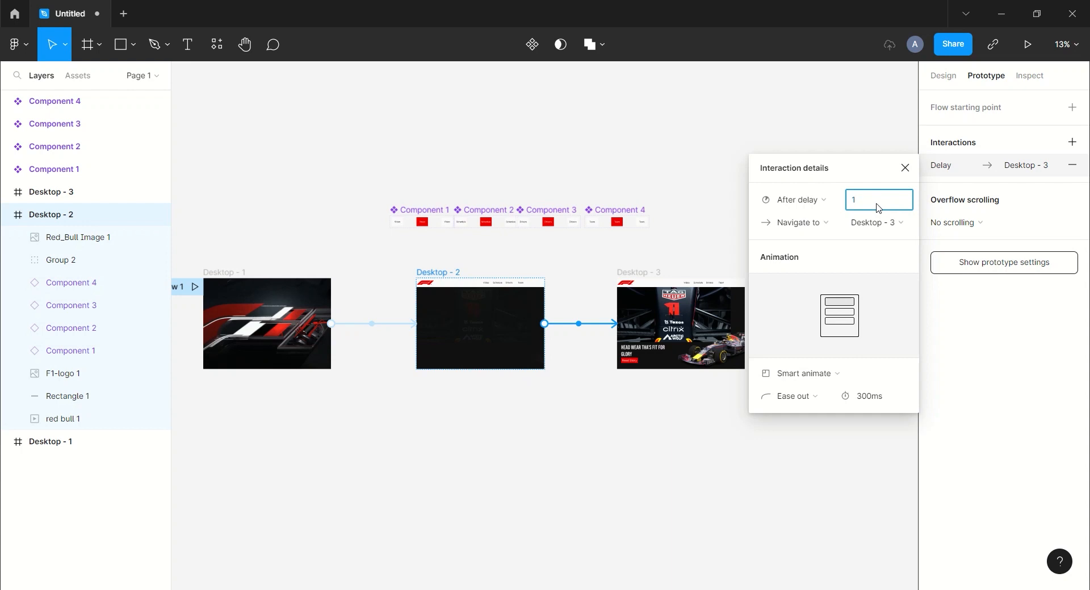
- Keep Ease out easing with a 1000 ms duration, then preview the prototype
left_click(804, 404)
left_click(819, 400)
left_click(894, 402)
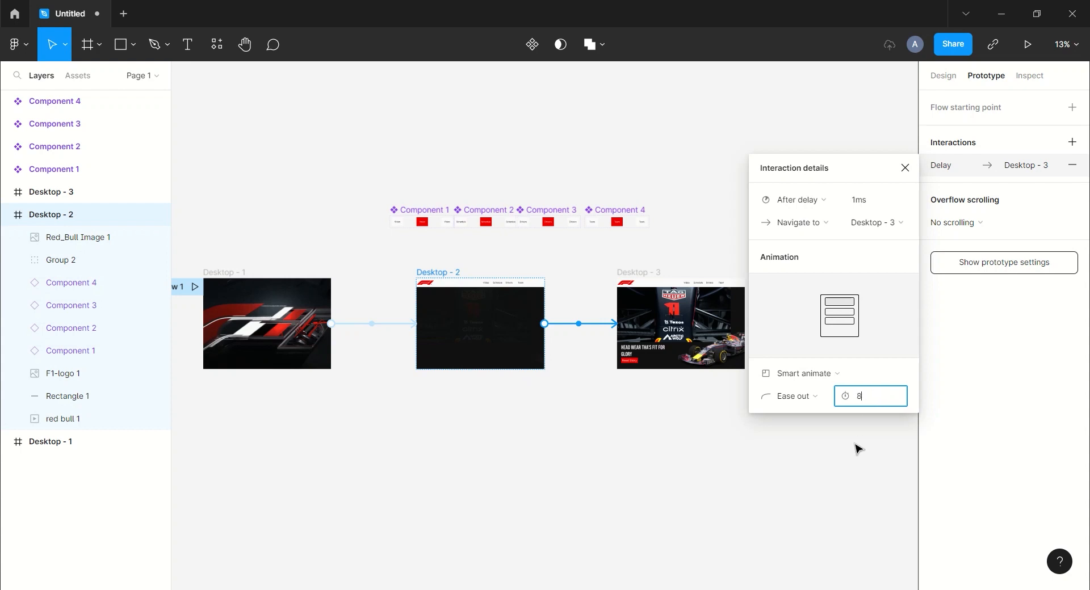
key("Return")
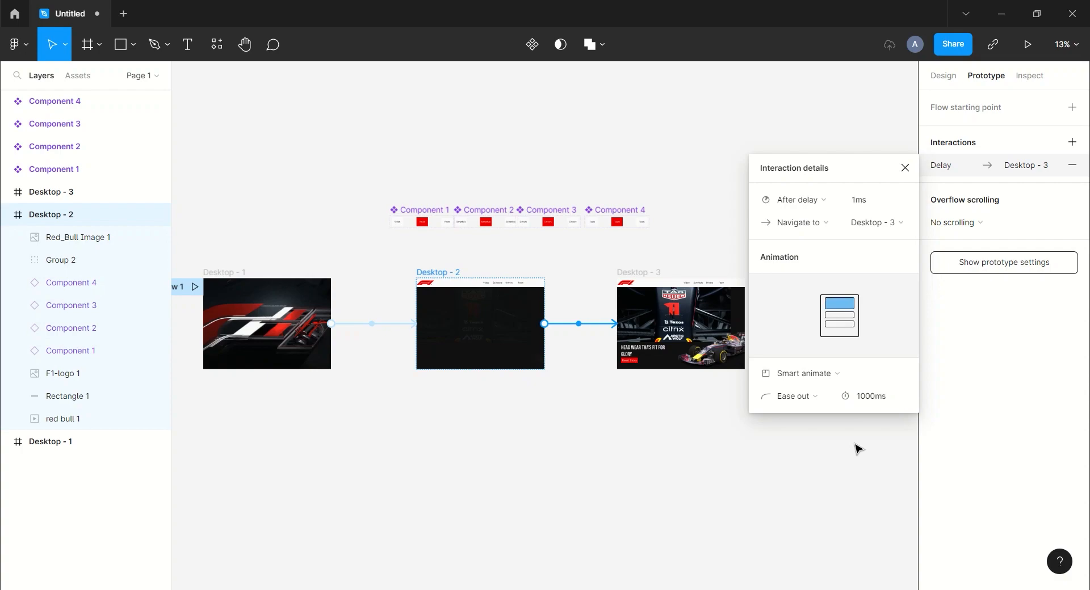
left_click(856, 446)
left_click(1027, 46)
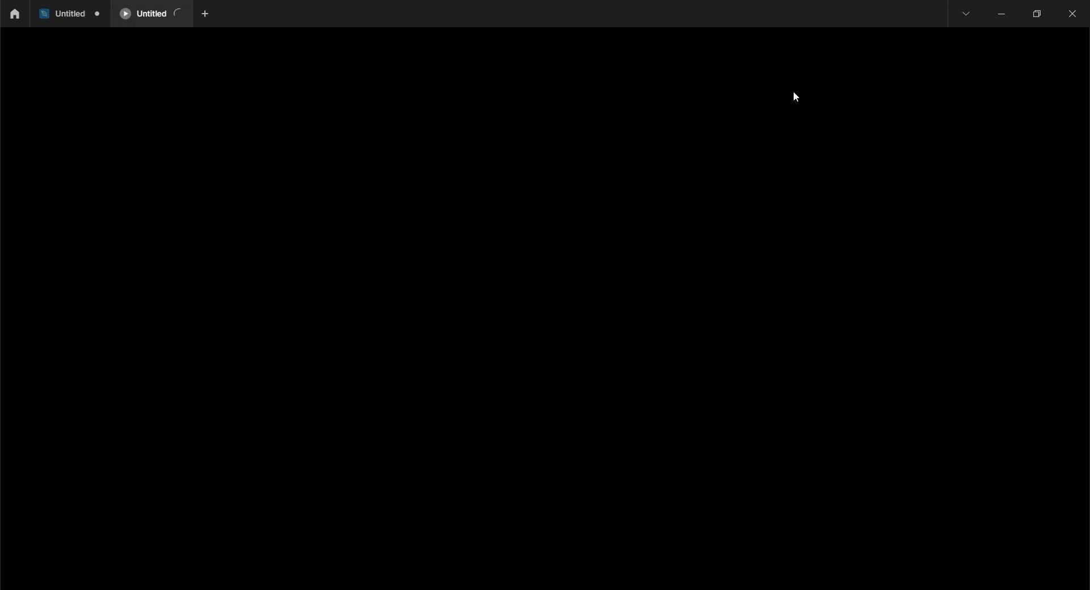